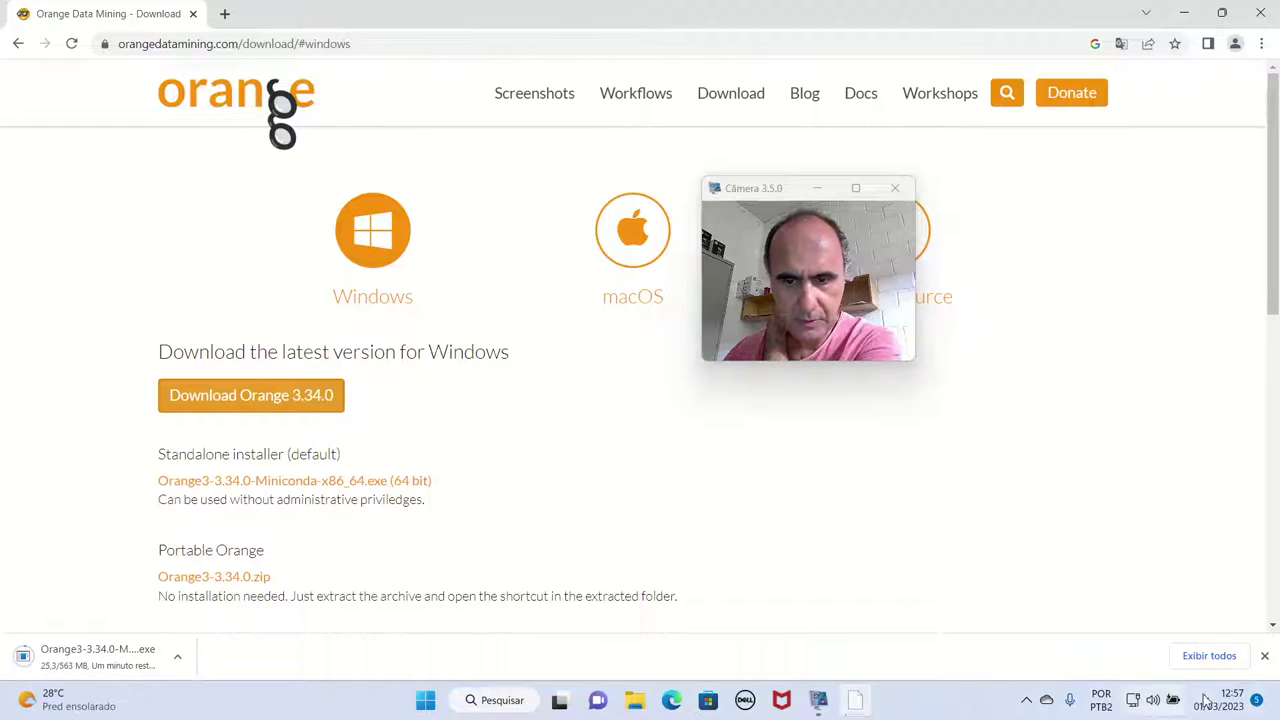
mouse_move(830, 692)
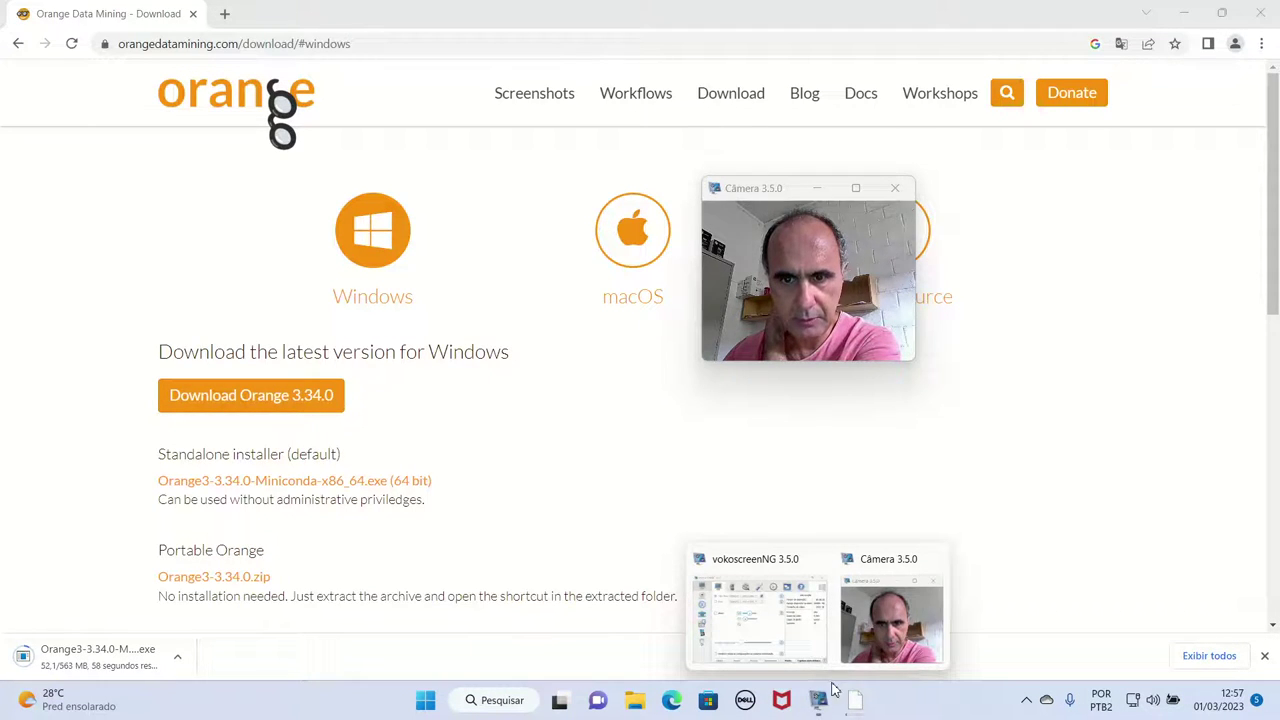
left_click(778, 618)
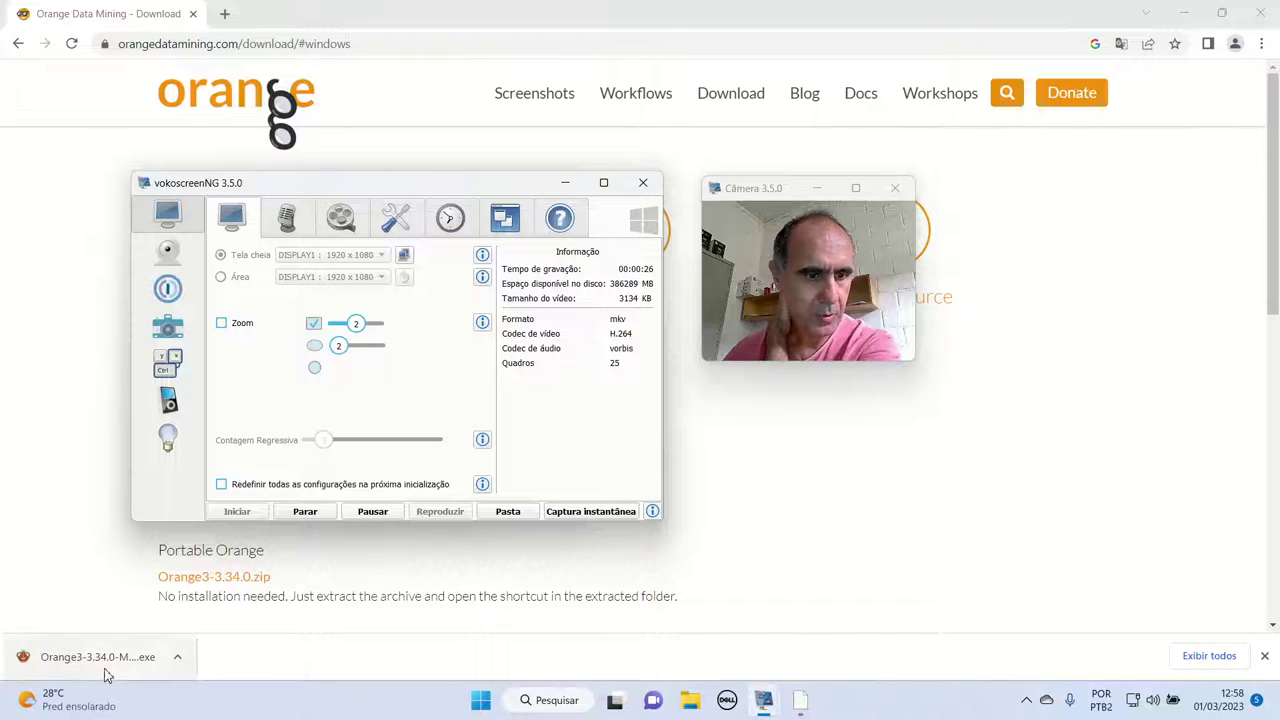
Step: Show the downloaded Orange installer in its folder and run Orange3-3.34.0-Miniconda-x86_64.exe
left_click(177, 657)
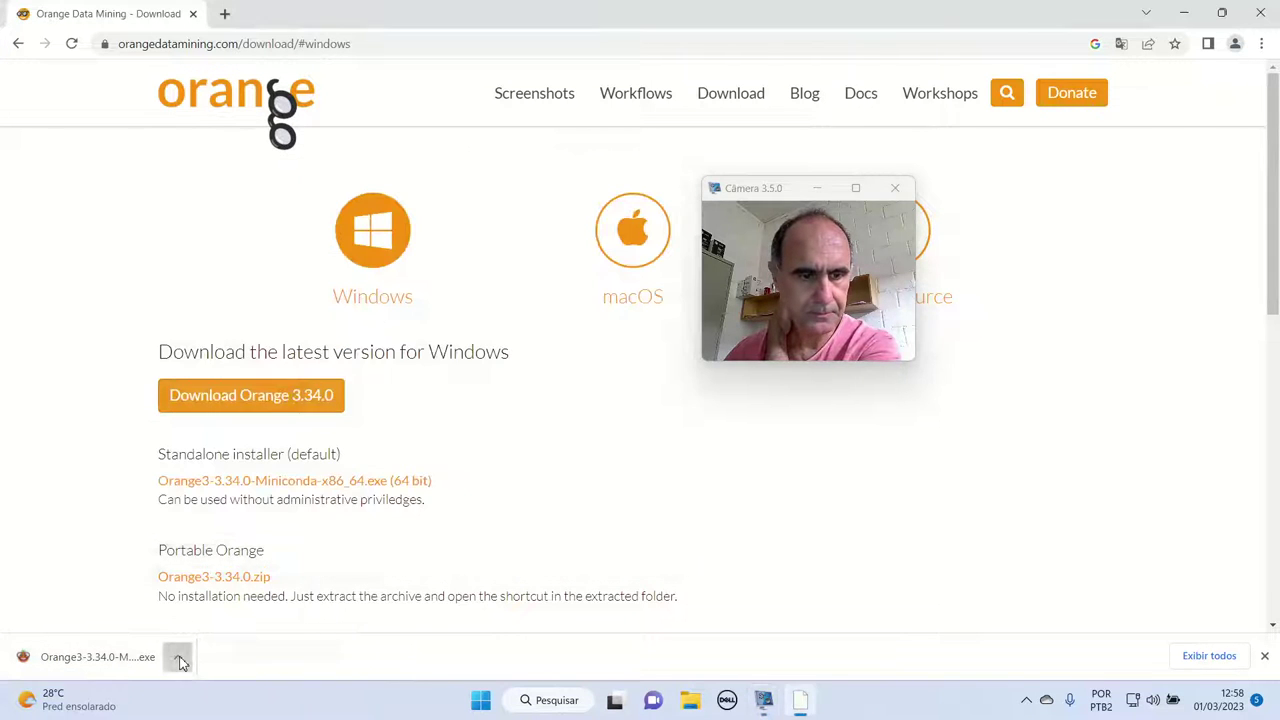
left_click(213, 598)
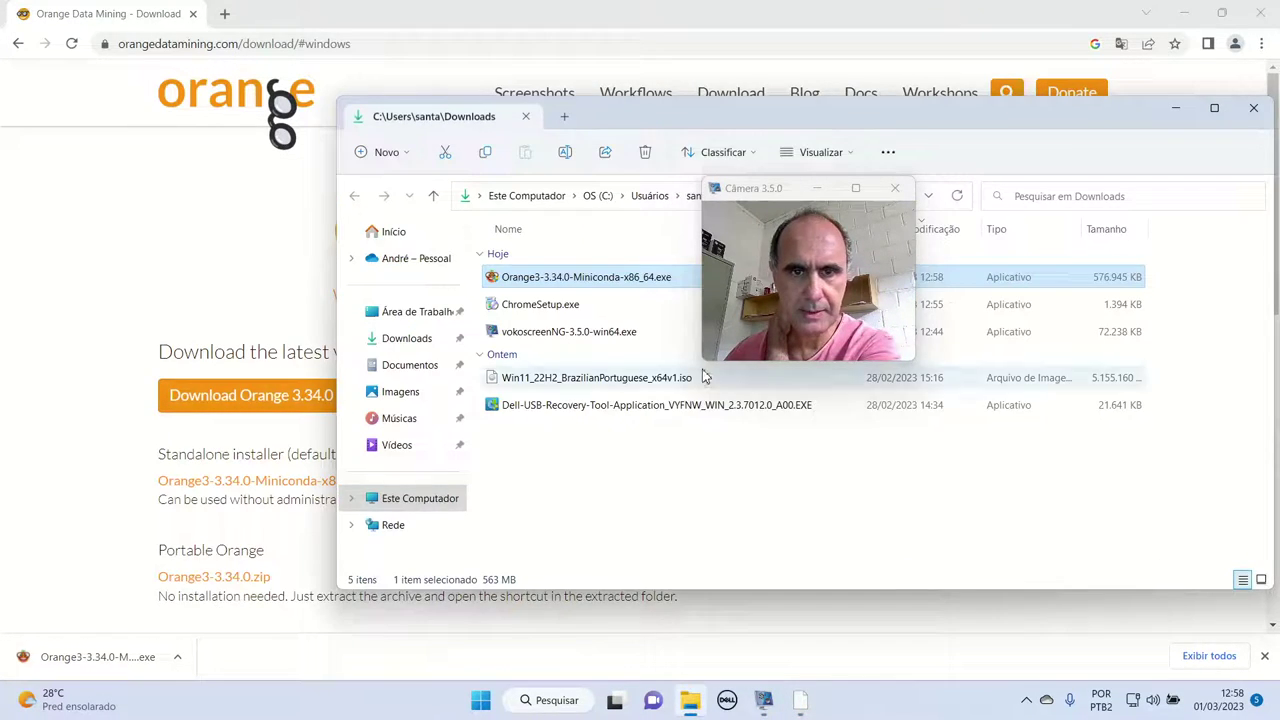
left_click_drag(958, 127, 704, 168)
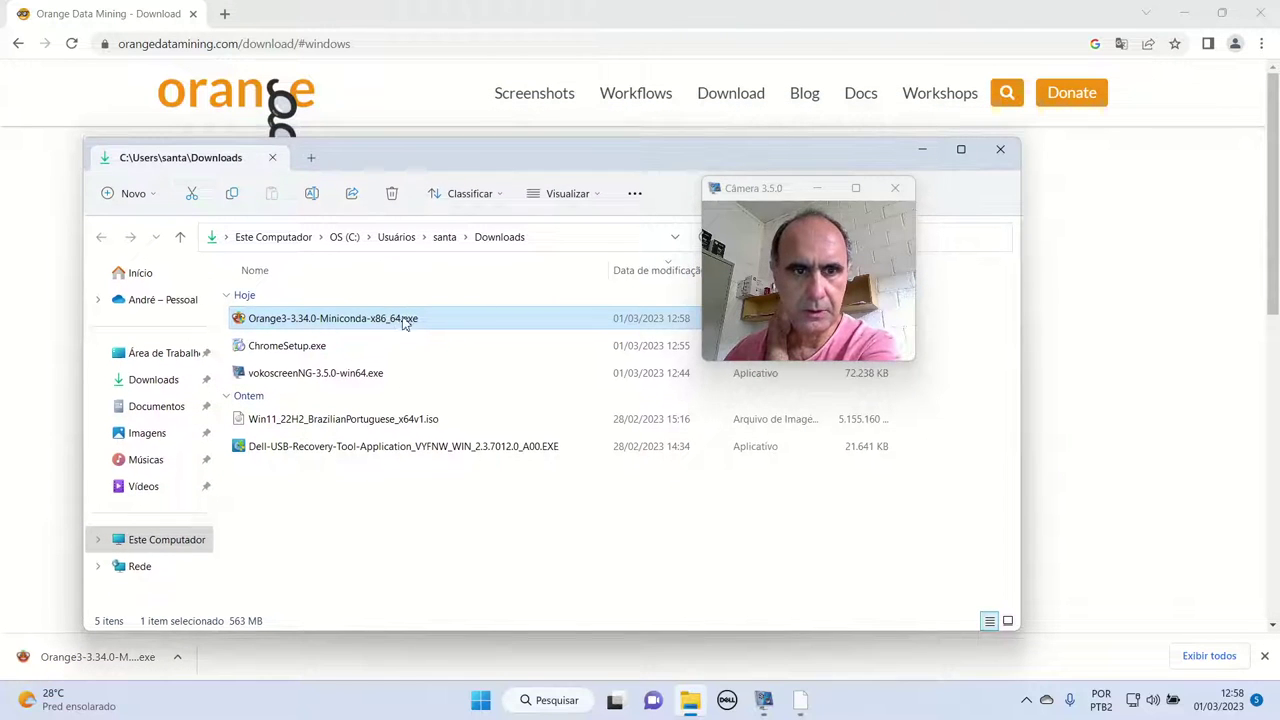
double_click(391, 323)
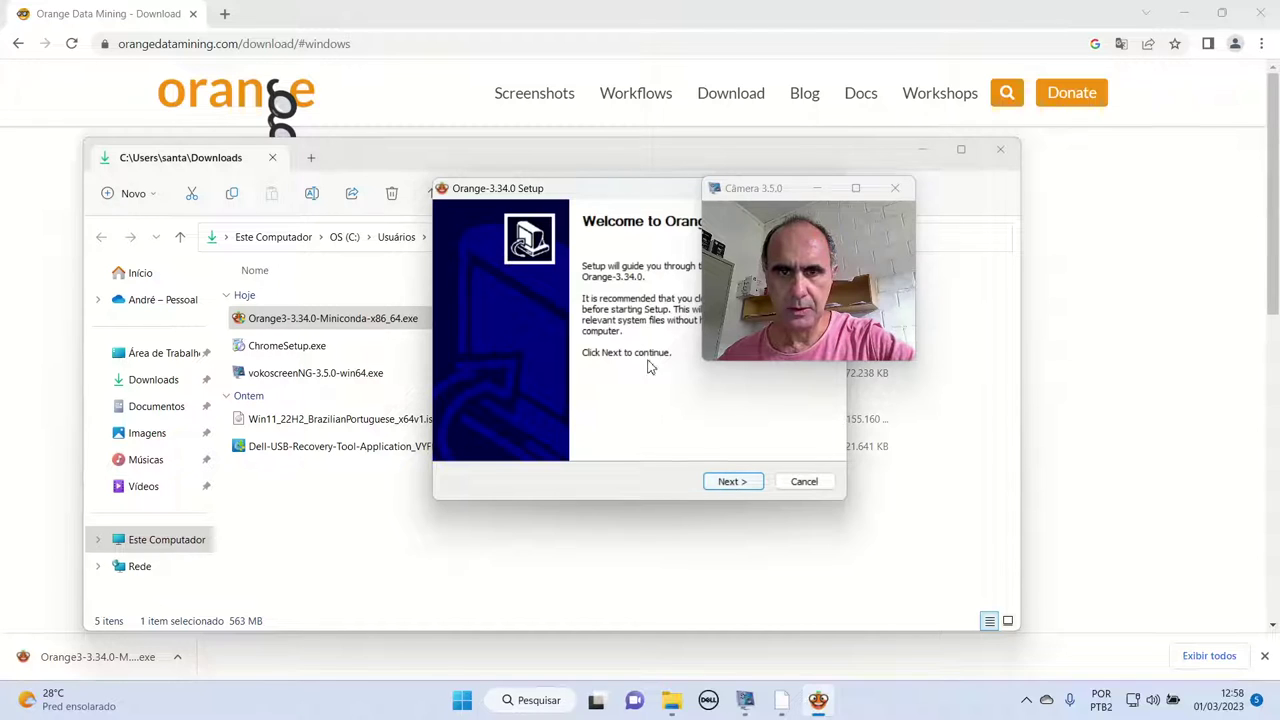
Step: Accept the Orange licence and start installing just for me, with the default components, default location and Start Menu folder Orange
left_click_drag(630, 190, 406, 212)
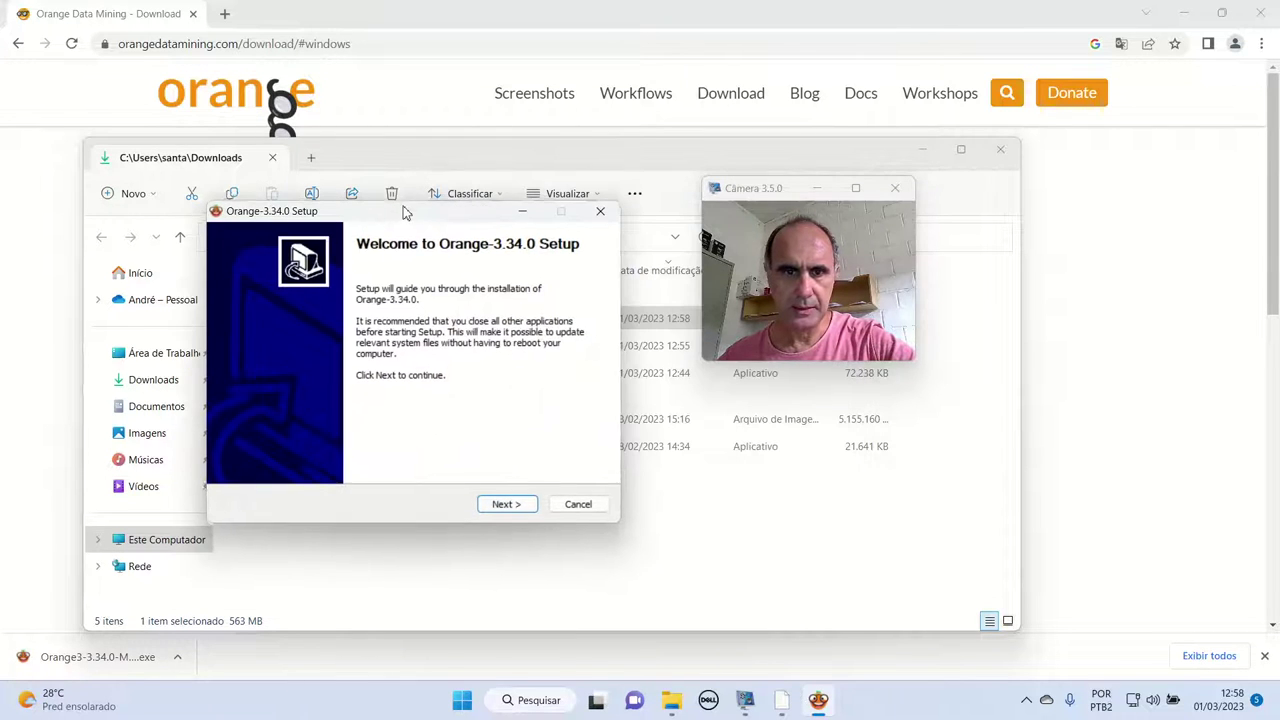
left_click(522, 507)
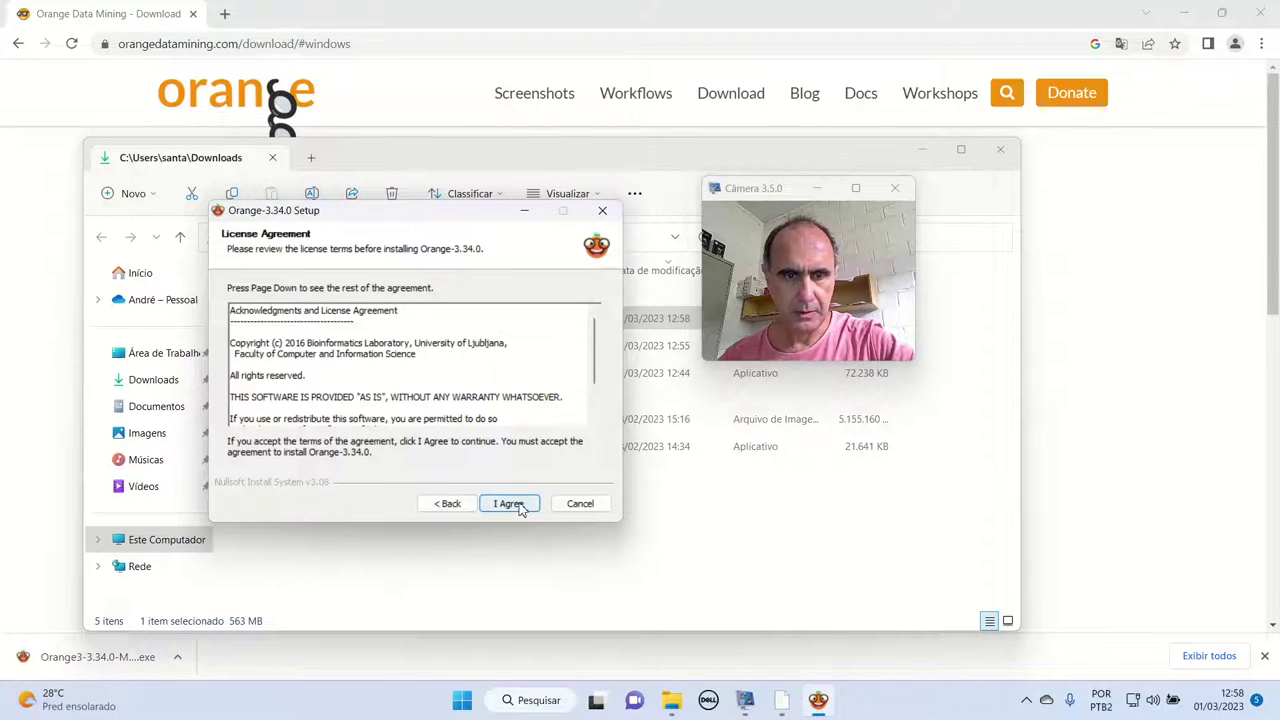
left_click(509, 504)
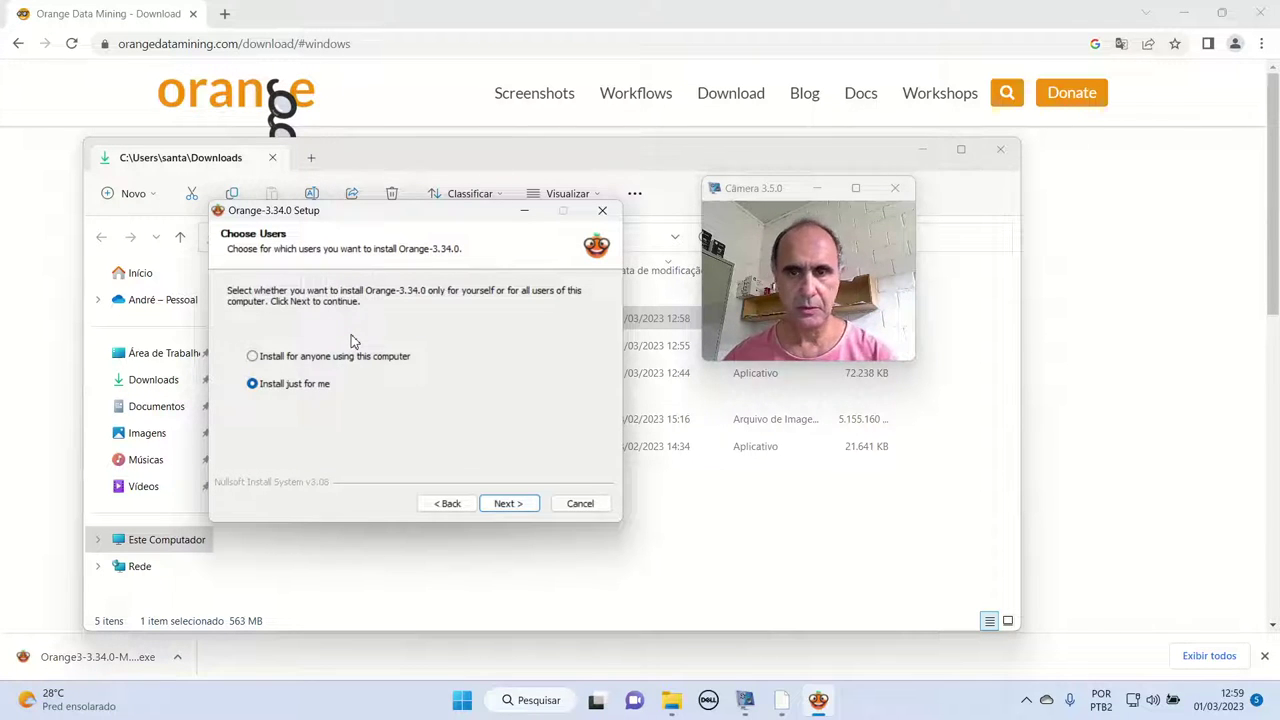
left_click(516, 507)
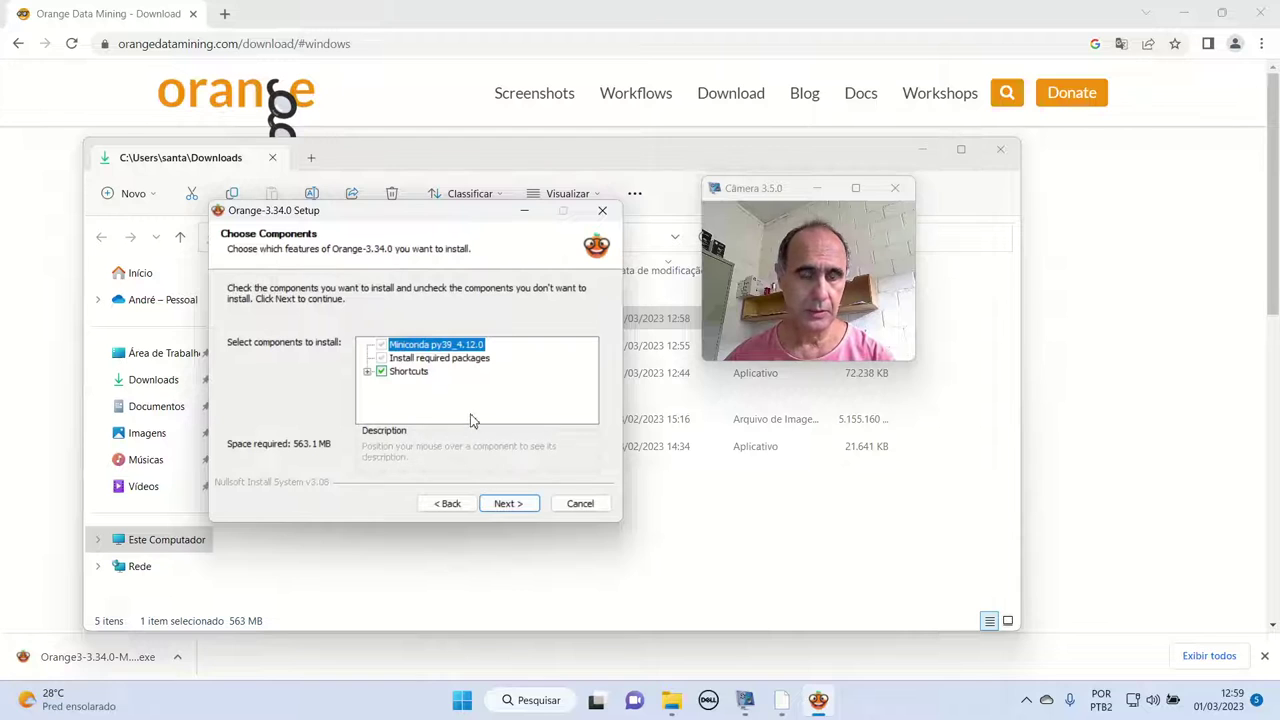
left_click(517, 510)
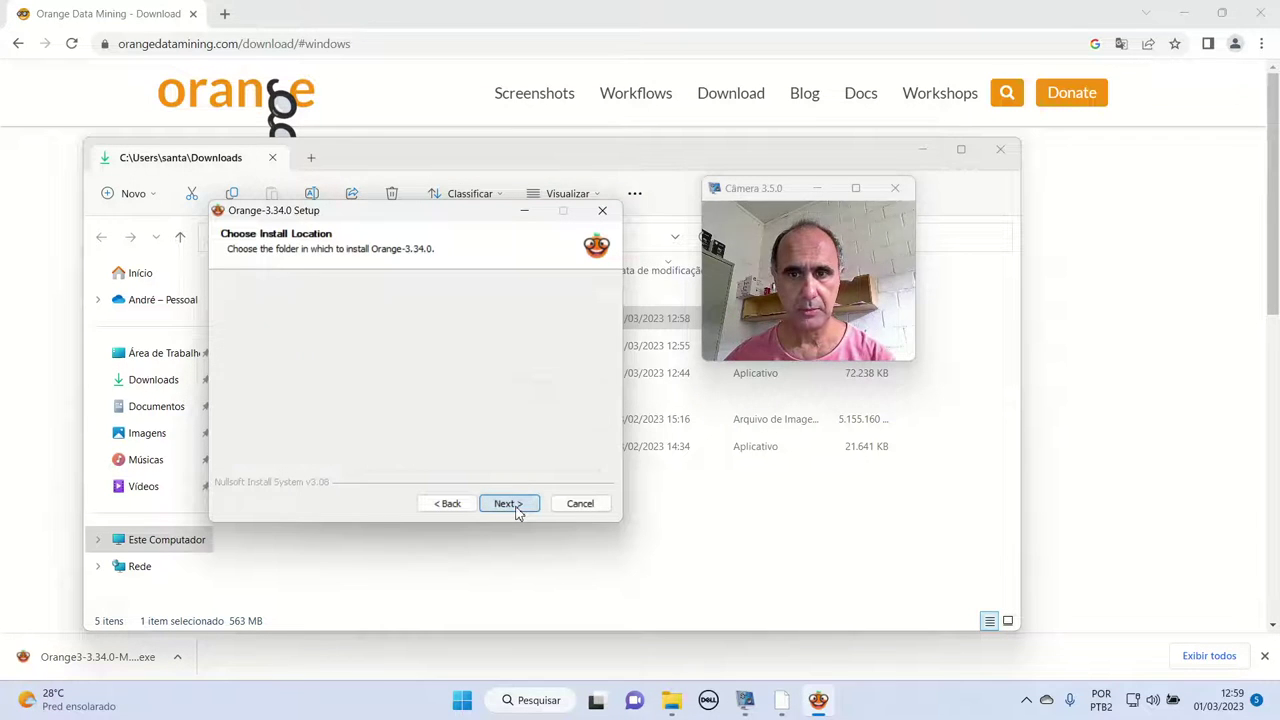
left_click(506, 505)
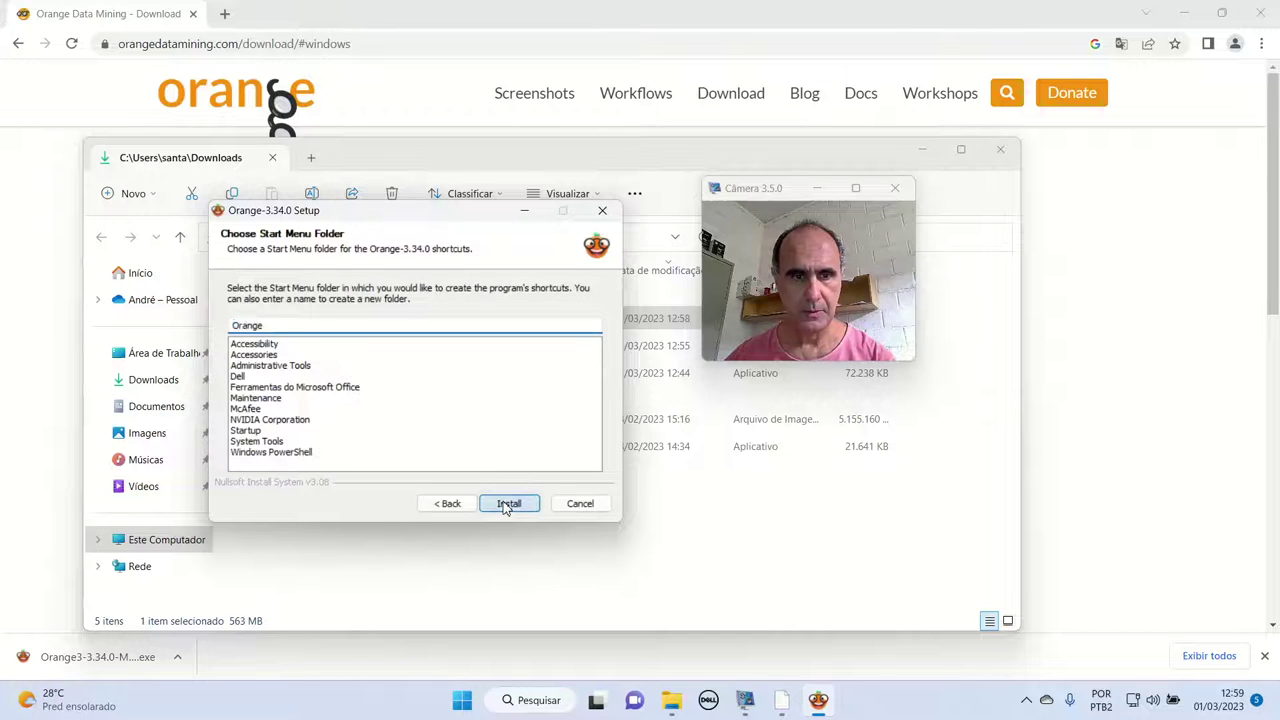
left_click(506, 504)
Step: Continue to the Miniconda3 installer, accept its licence and choose installation for Just Me in the default destination folder
left_click_drag(627, 310, 463, 281)
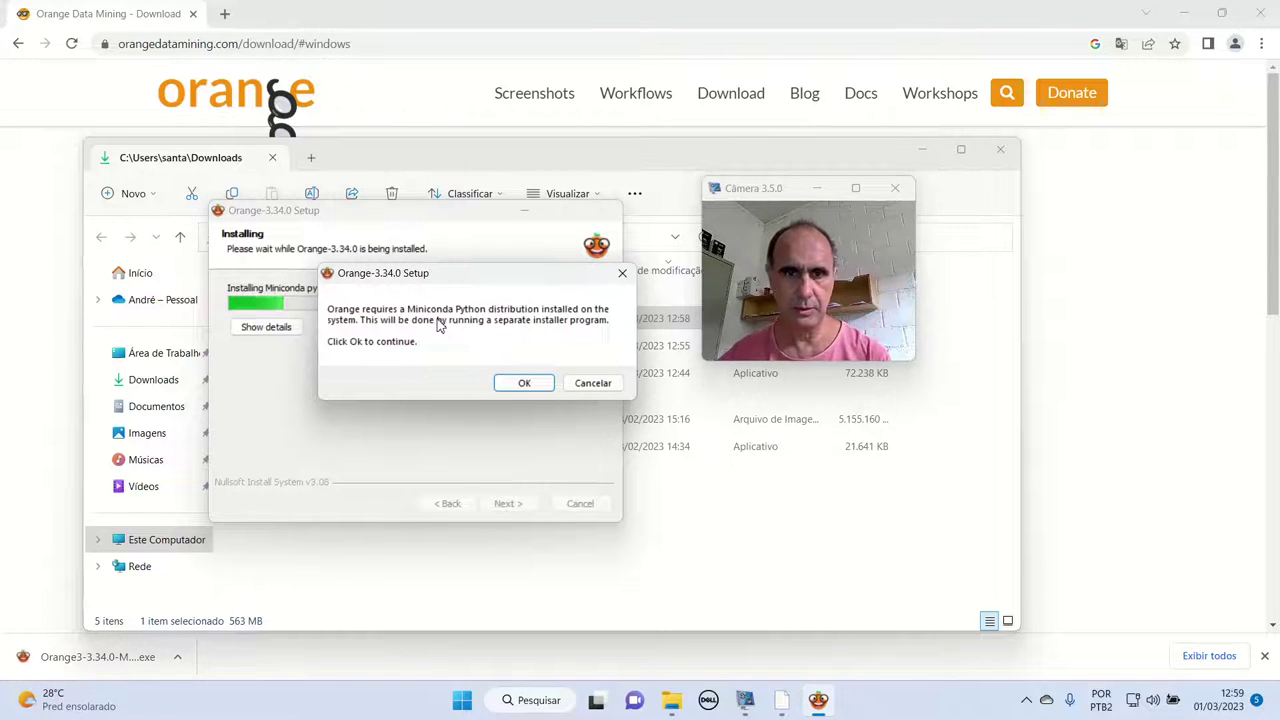
left_click(525, 384)
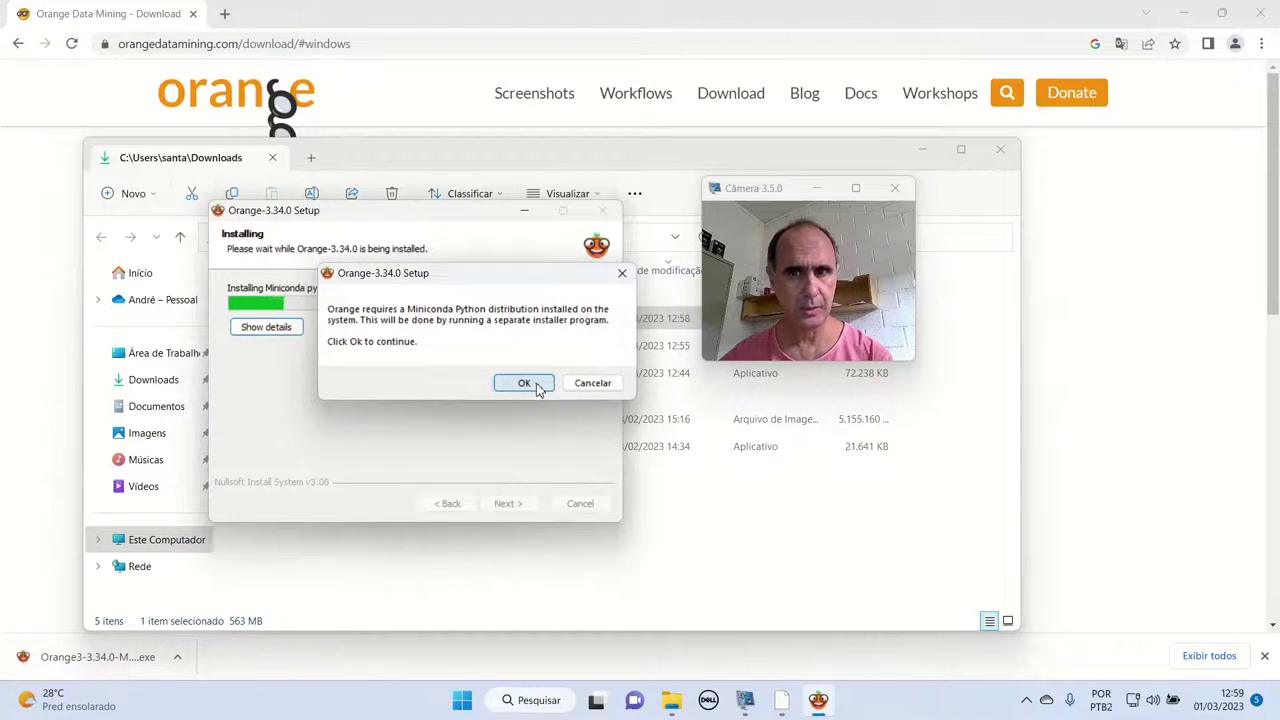
left_click_drag(636, 196, 485, 214)
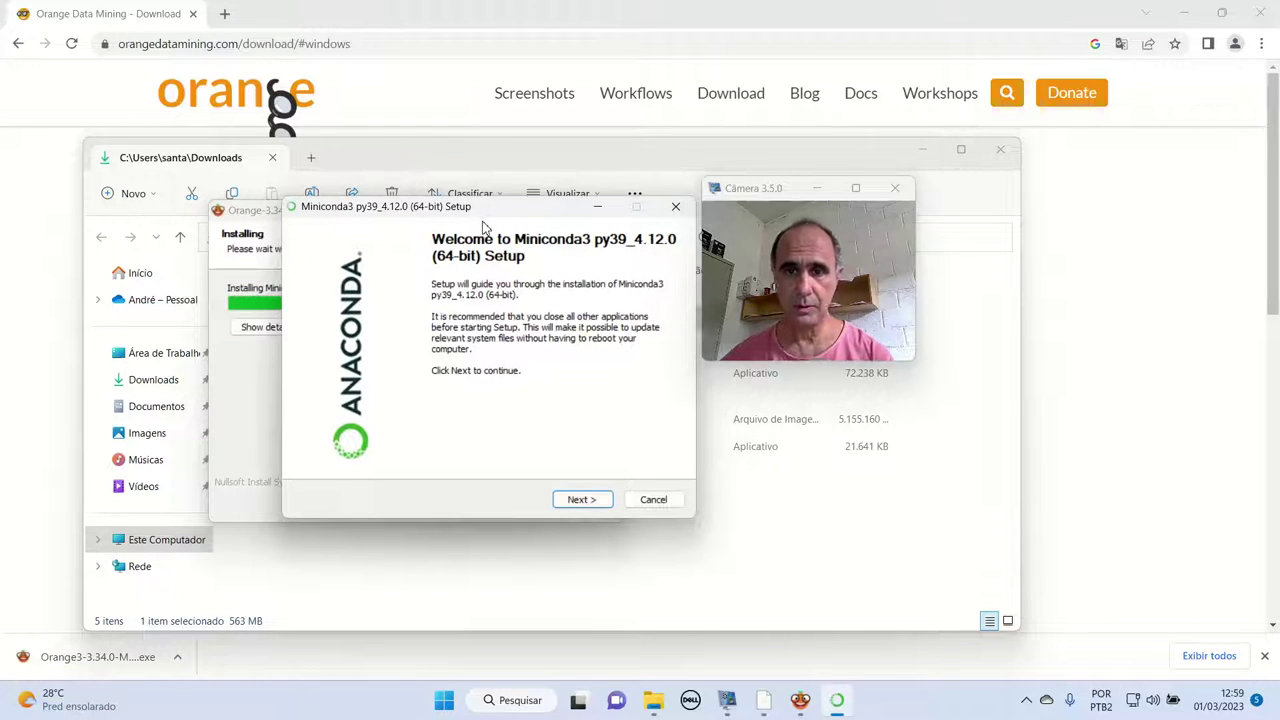
left_click(580, 501)
left_click(580, 501)
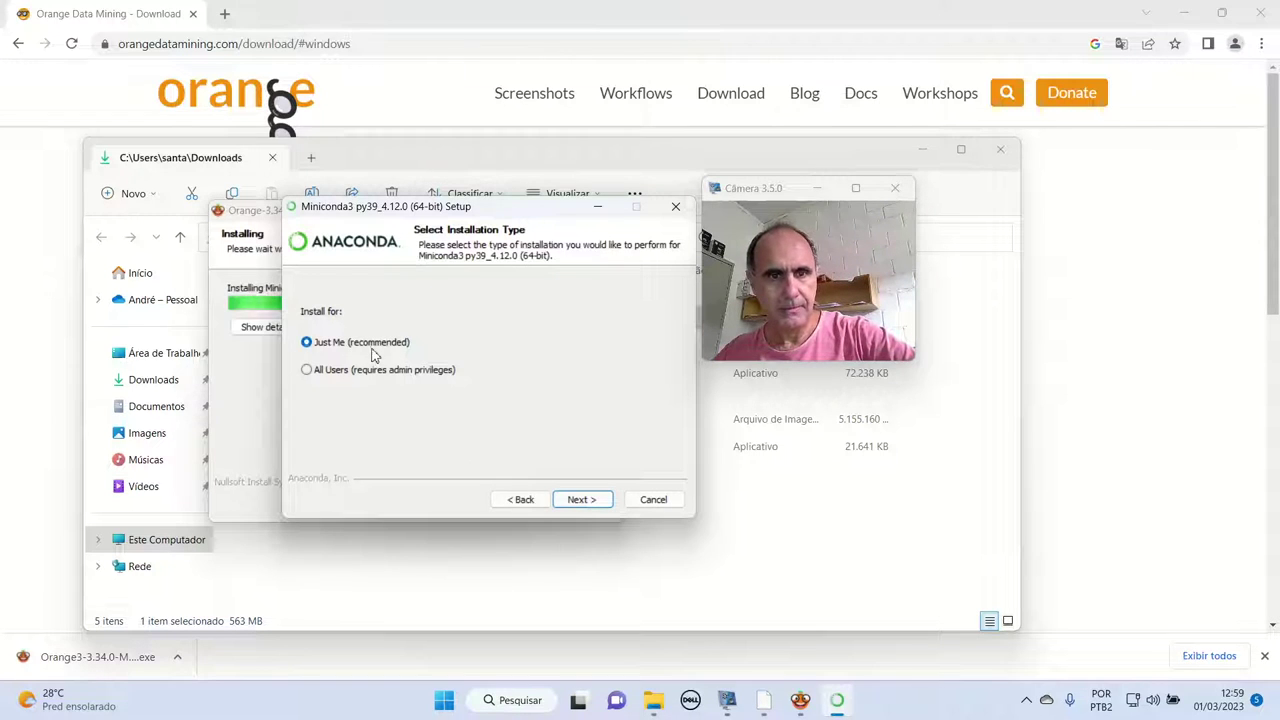
left_click(582, 500)
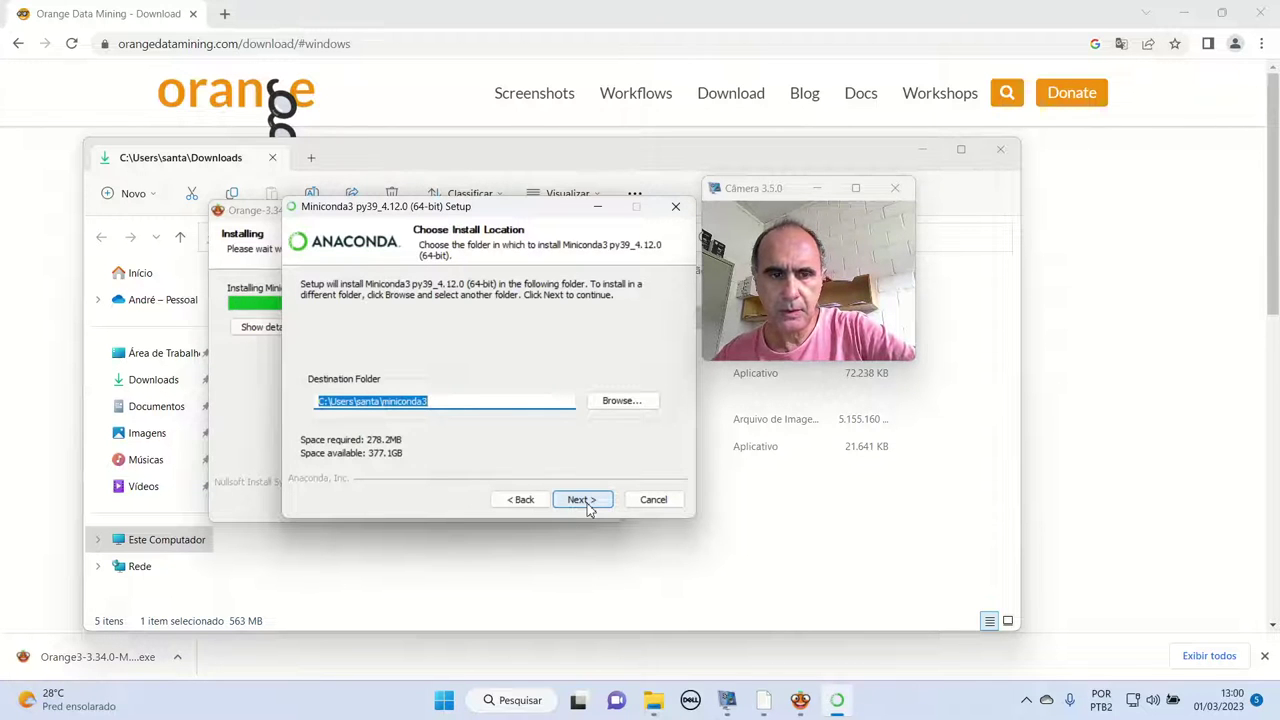
left_click(582, 500)
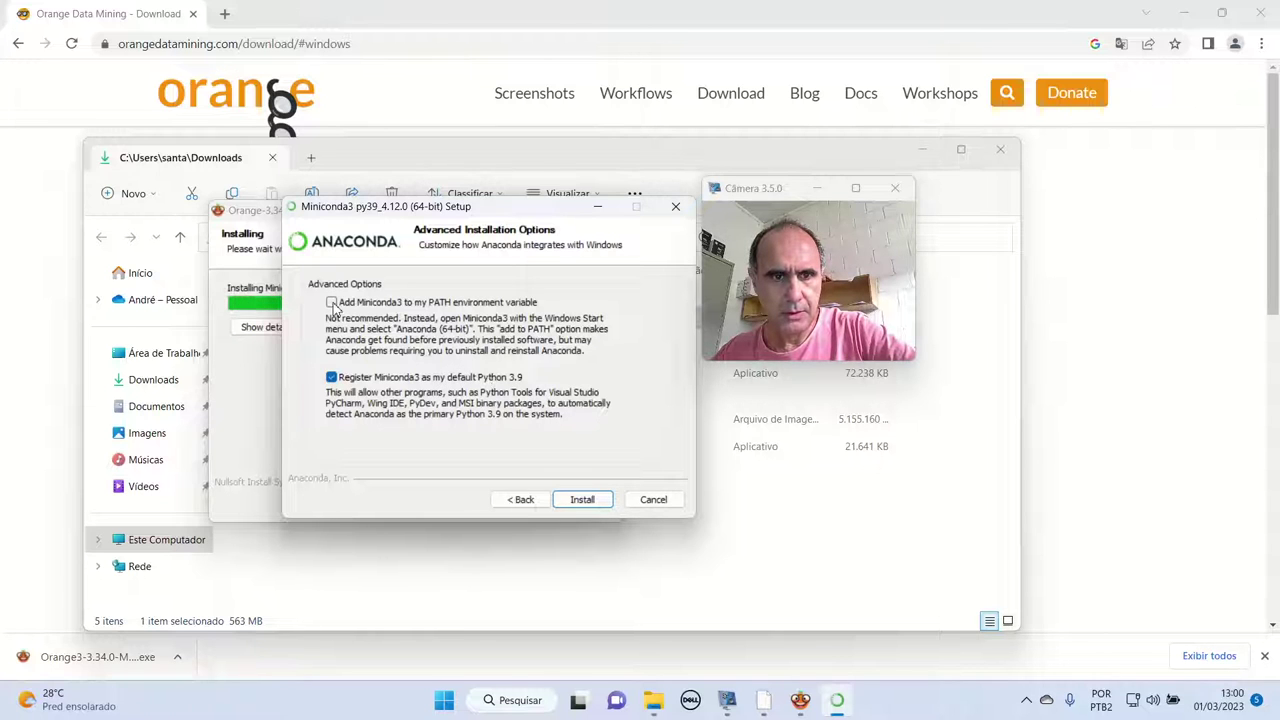
Step: Install Miniconda3 registered as the default Python 3.9, without adding it to the PATH environment variable
left_click(332, 303)
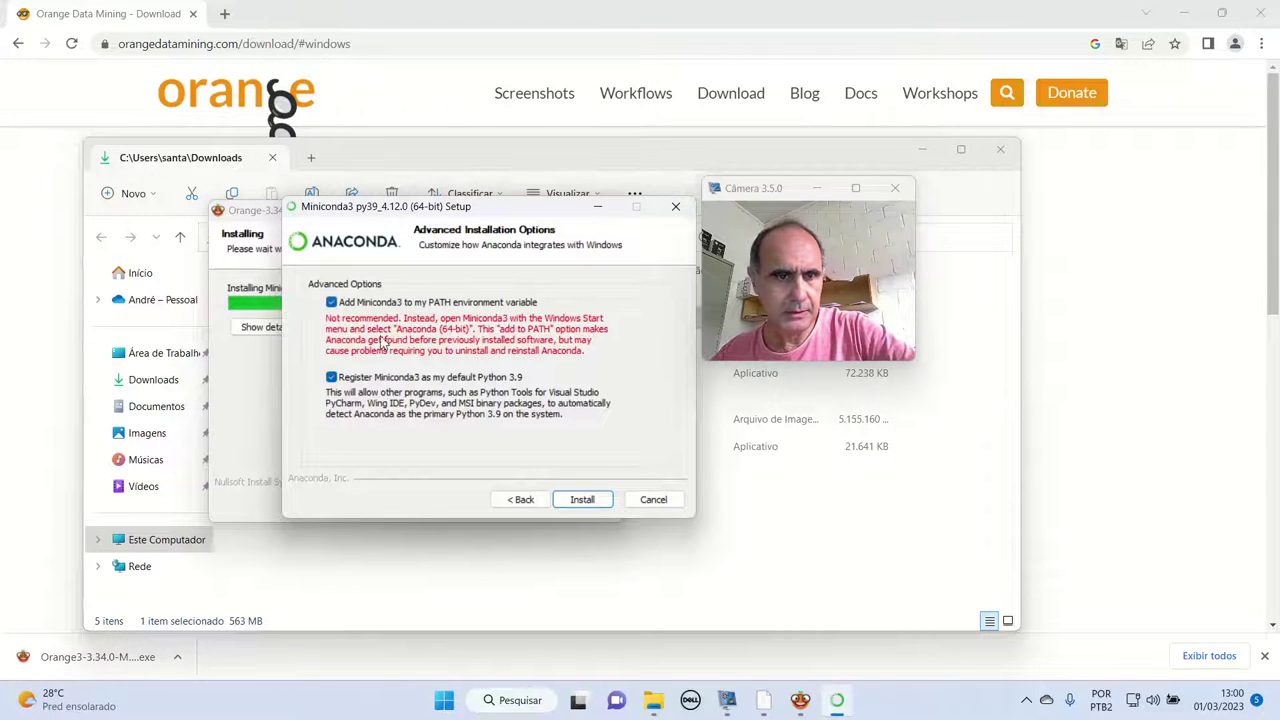
left_click(333, 303)
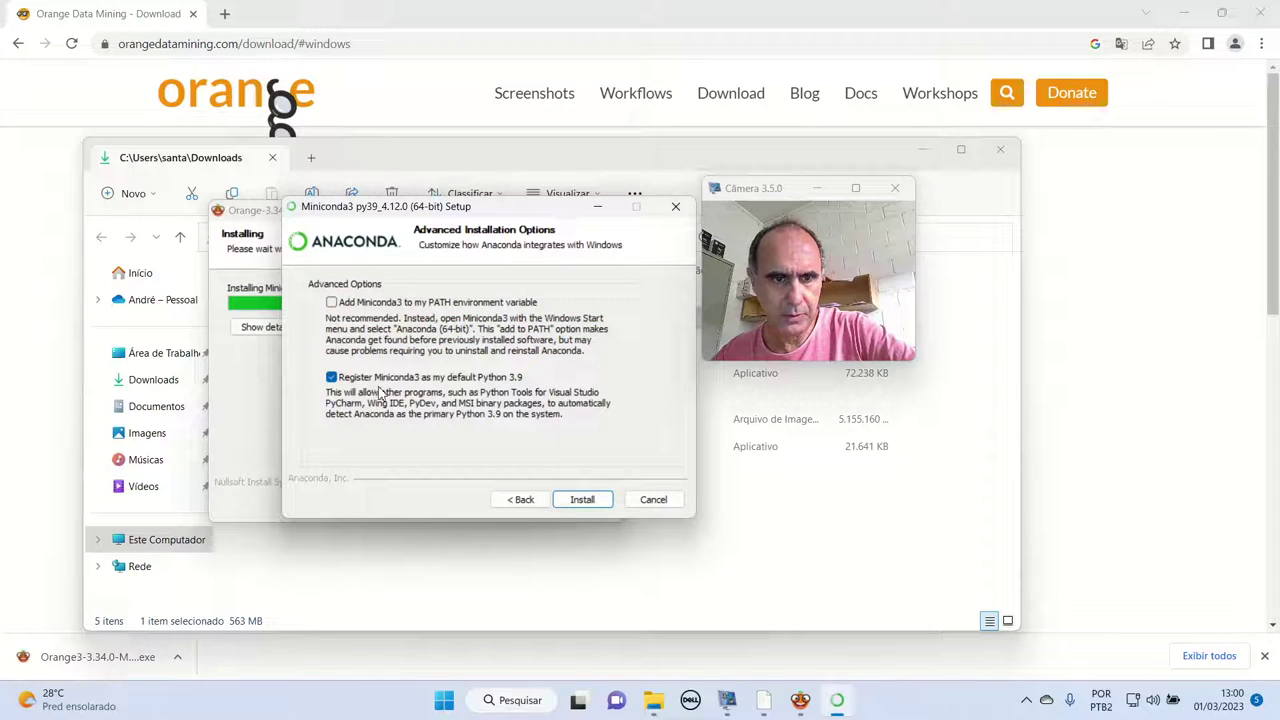
left_click(592, 505)
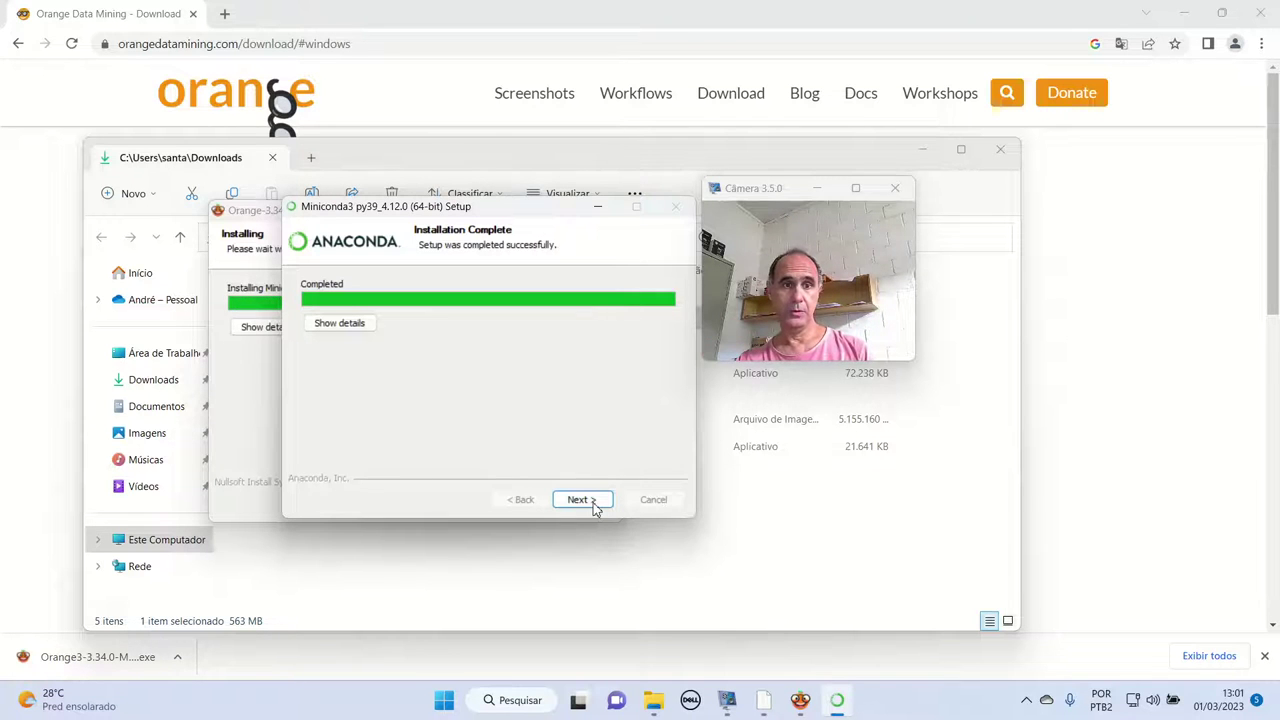
Step: Finish the Miniconda3 setup with both Anaconda resource options kept, and close the browser window with the Anaconda pages
left_click(590, 503)
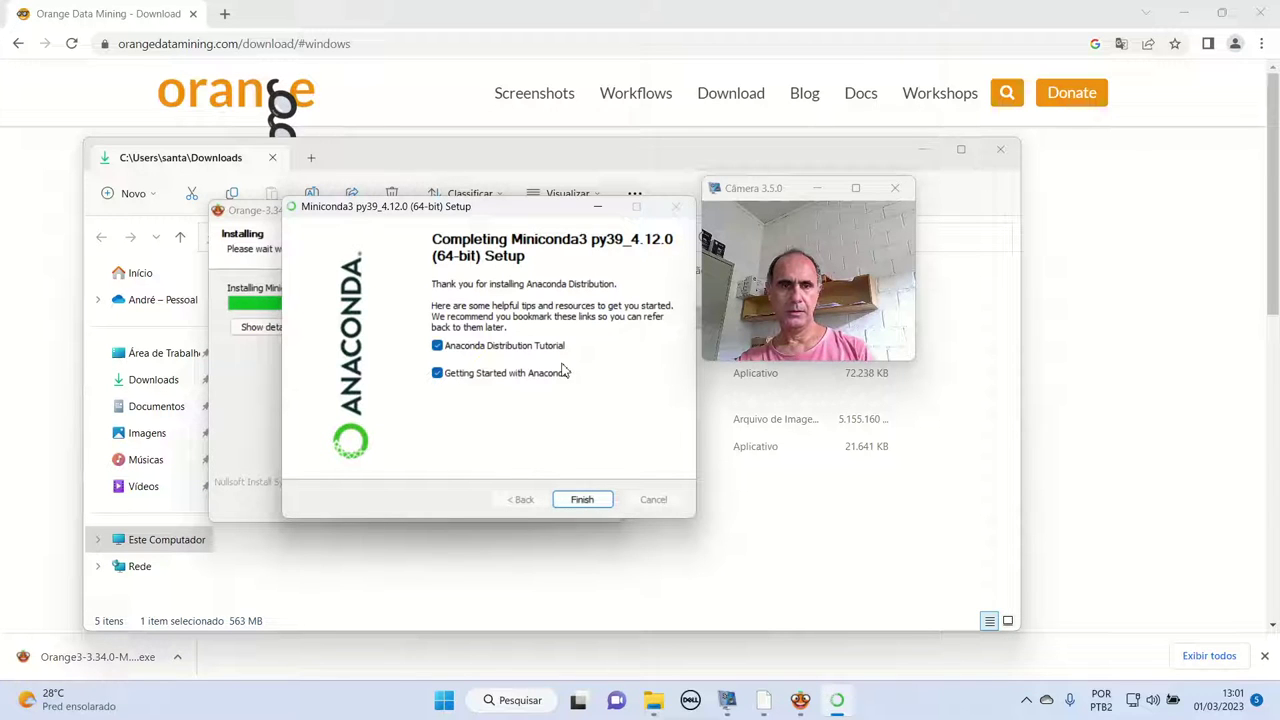
left_click(582, 500)
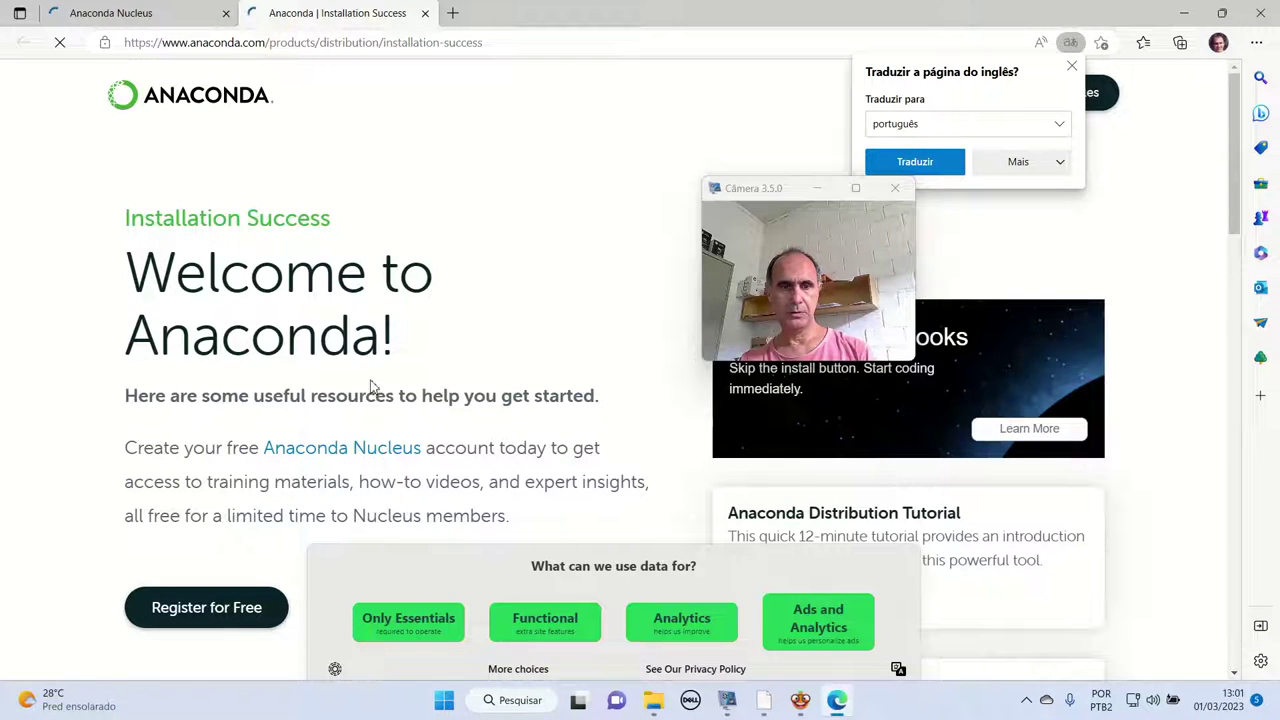
left_click(806, 706)
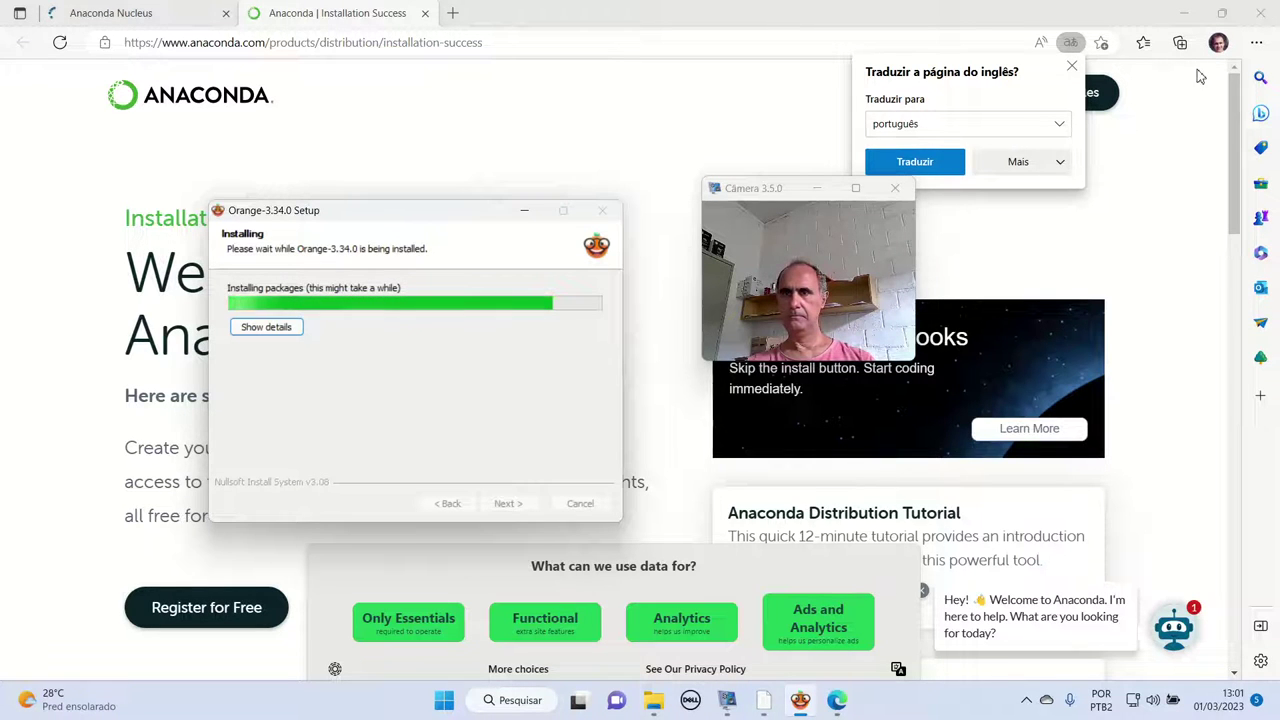
left_click(1261, 16)
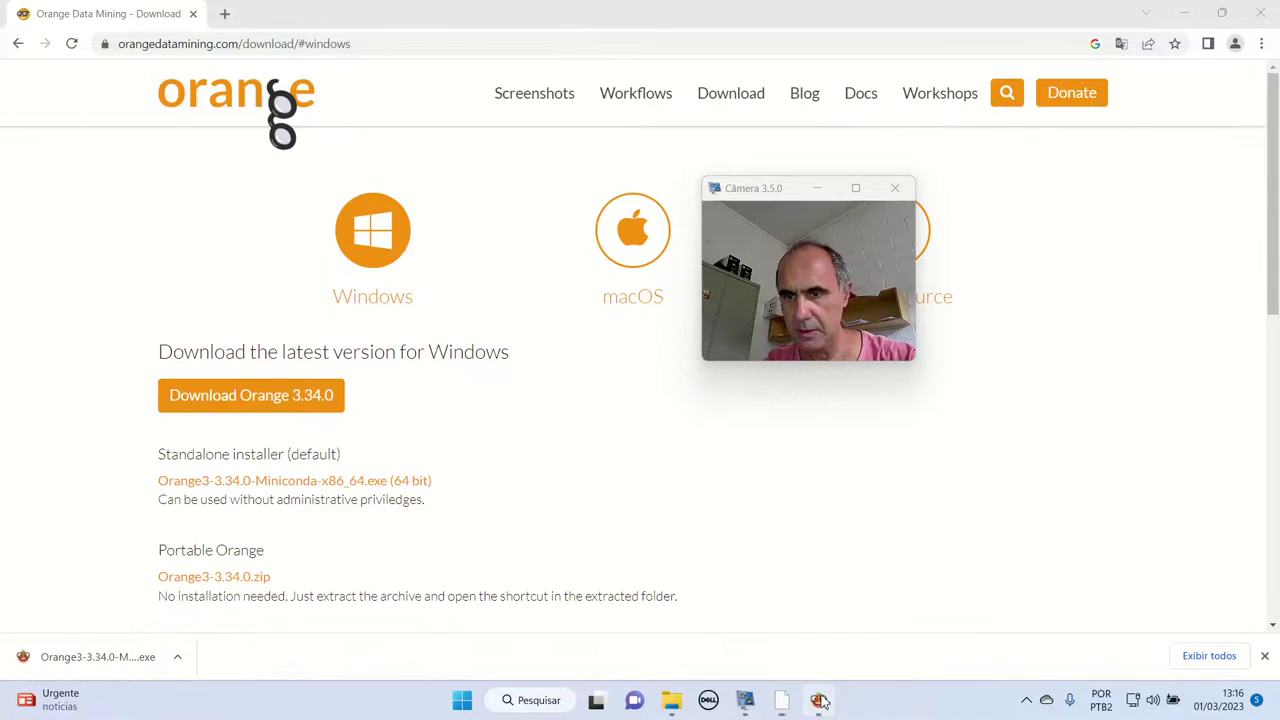
Step: Bring up the completed Orange setup and finish it with the Start Orange option enabled
left_click(819, 700)
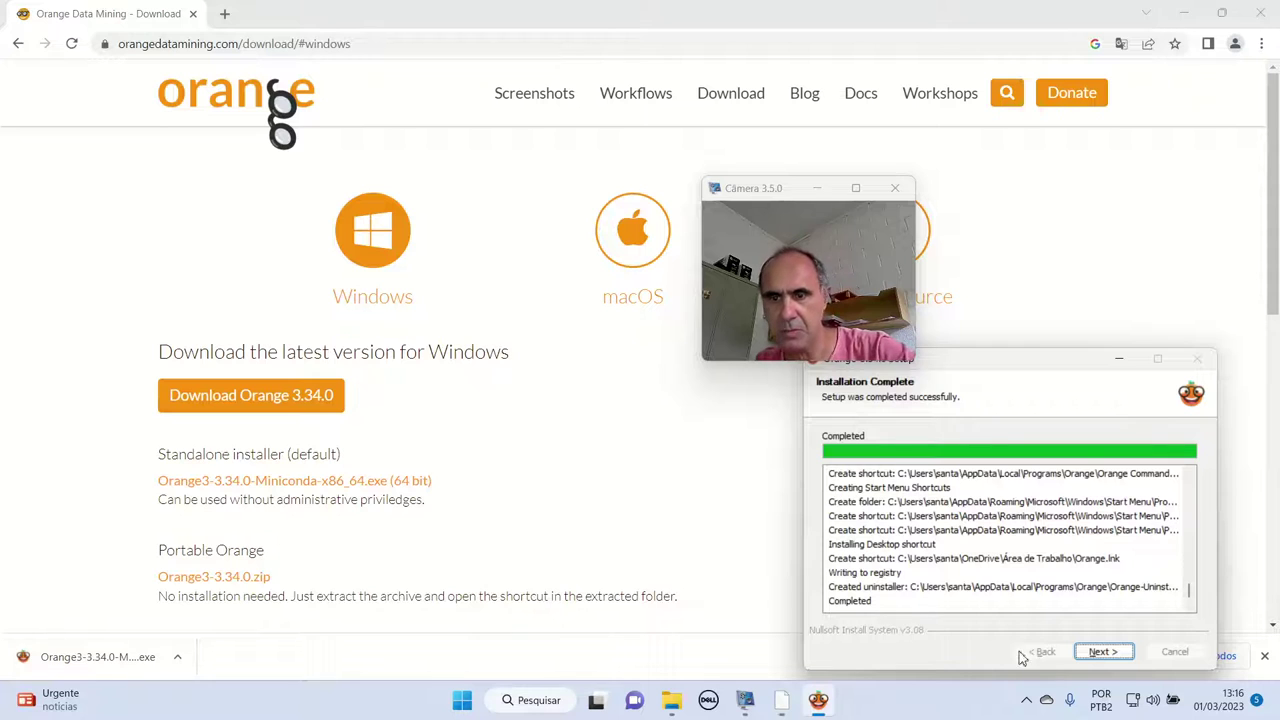
left_click(1099, 654)
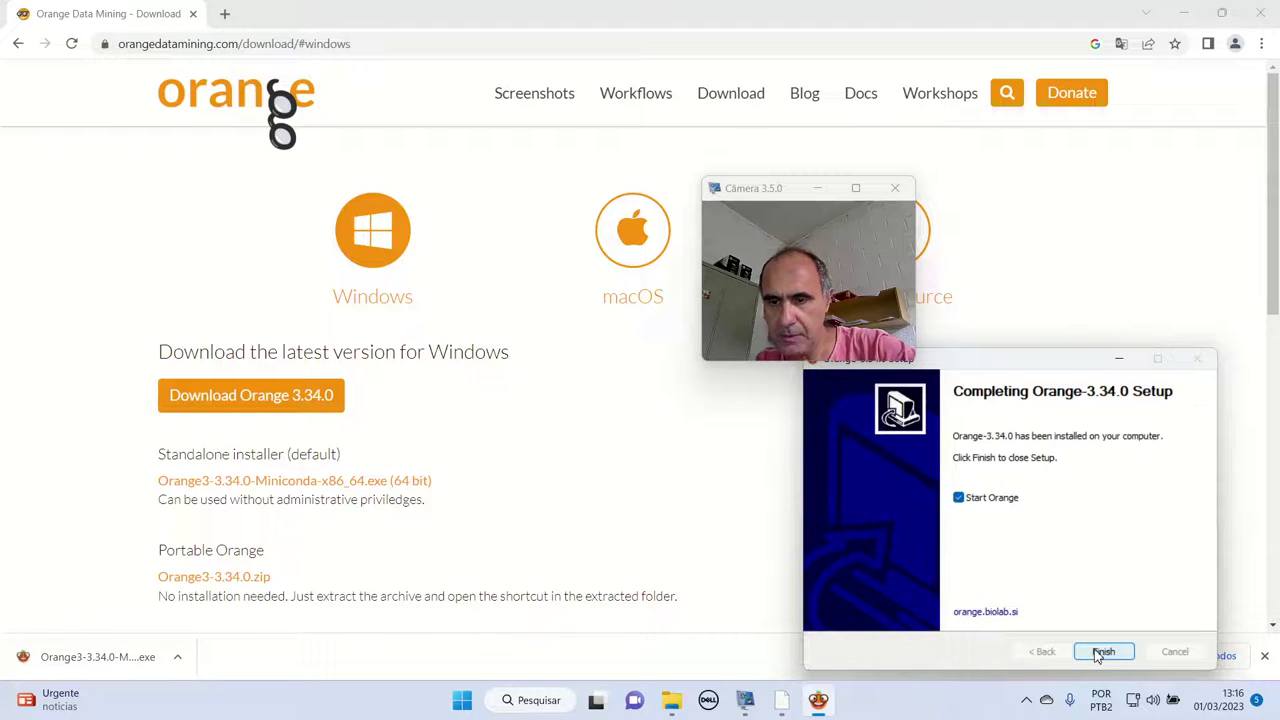
left_click(1103, 652)
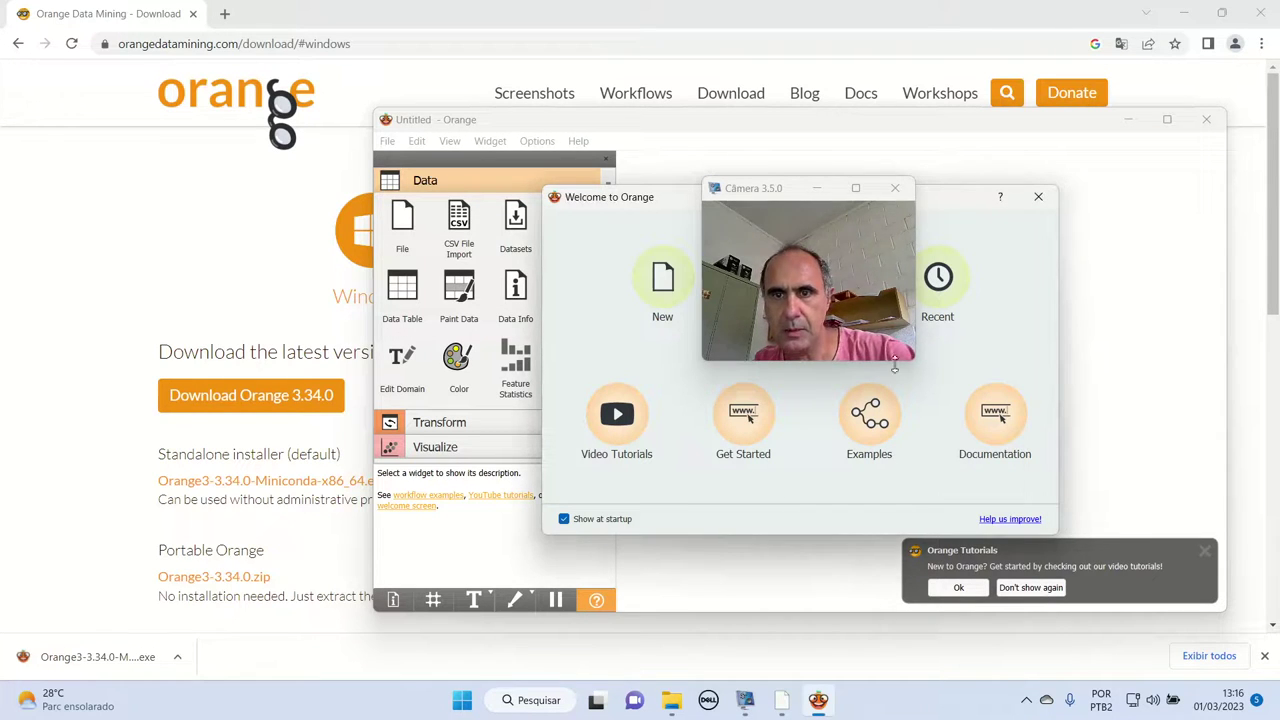
Step: Create a new workflow from the welcome dialog and maximize the Orange window, keeping the camera window off the widget toolbox
left_click_drag(743, 187, 132, 232)
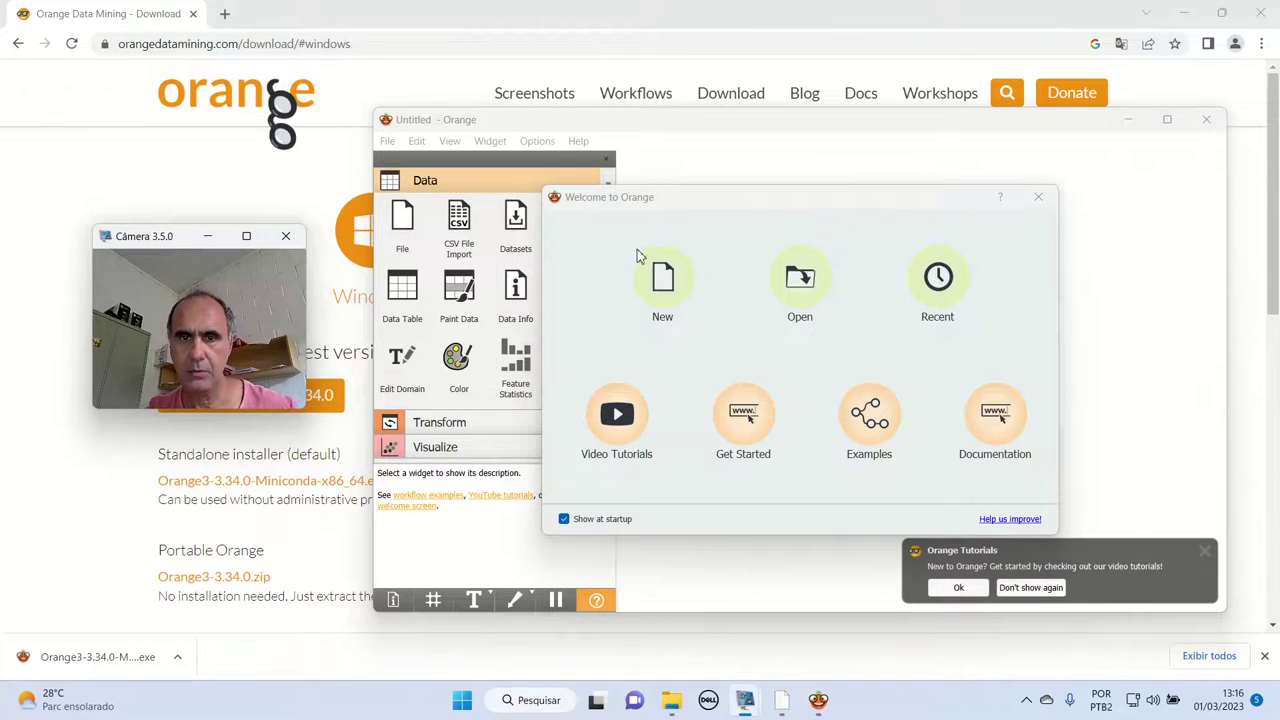
left_click(660, 278)
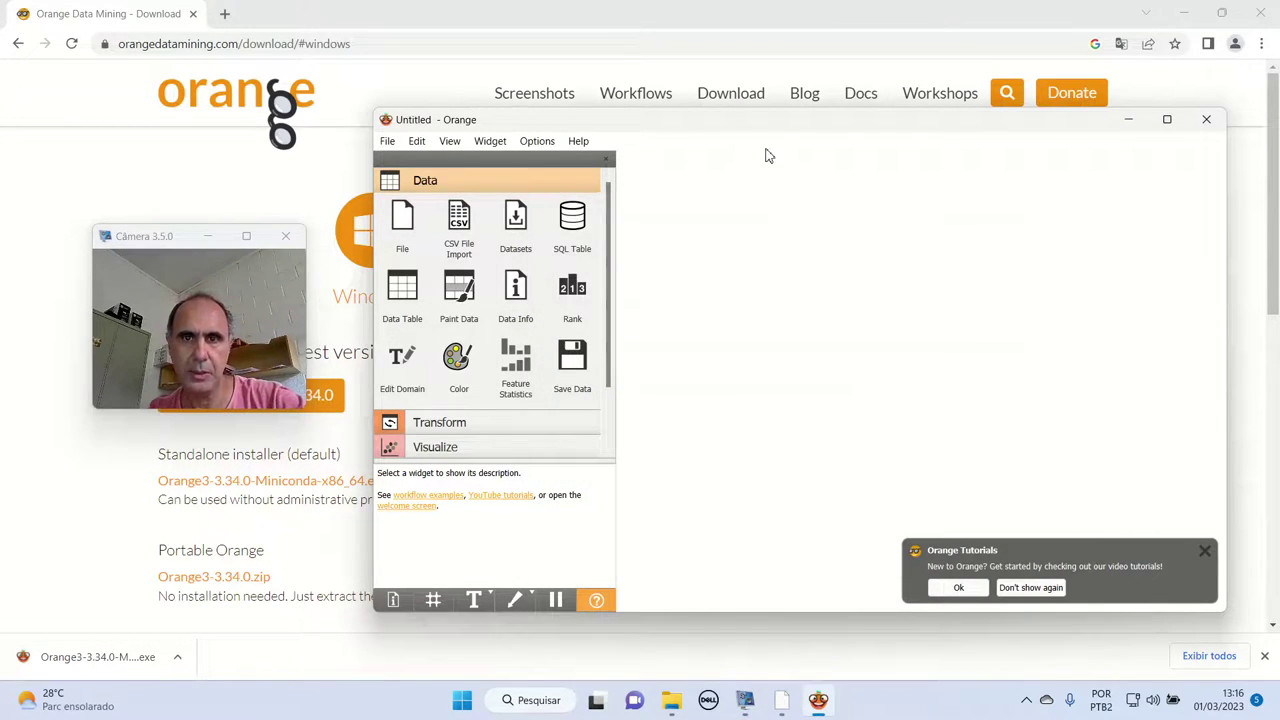
double_click(781, 120)
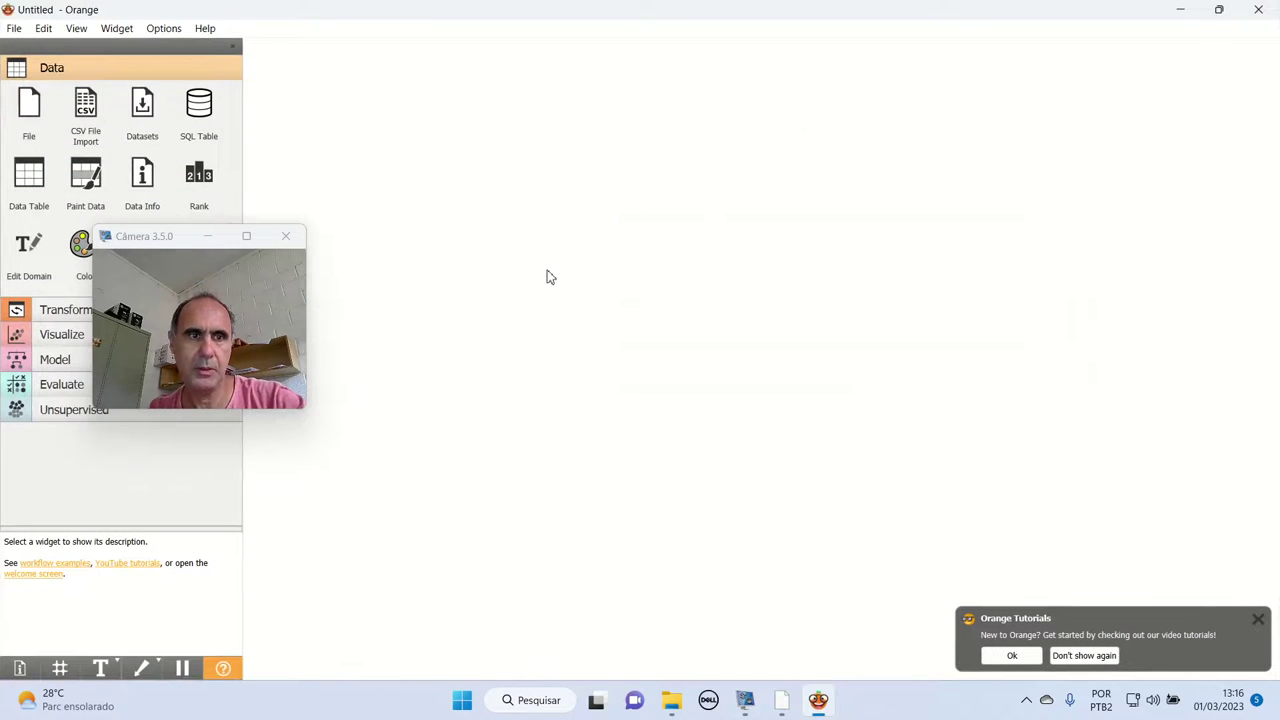
left_click(172, 258)
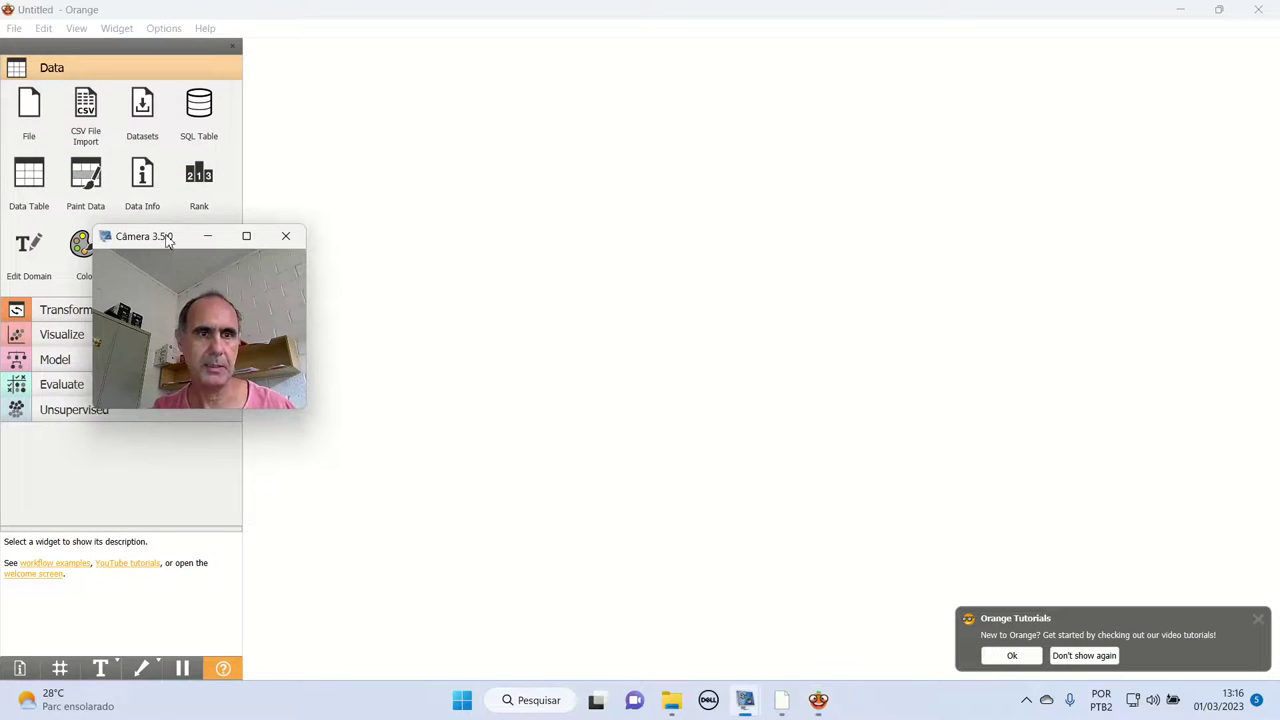
left_click_drag(169, 244, 528, 220)
Step: Close Orange and relaunch it through a system search for "oran", dismissing its welcome dialog
left_click(1258, 9)
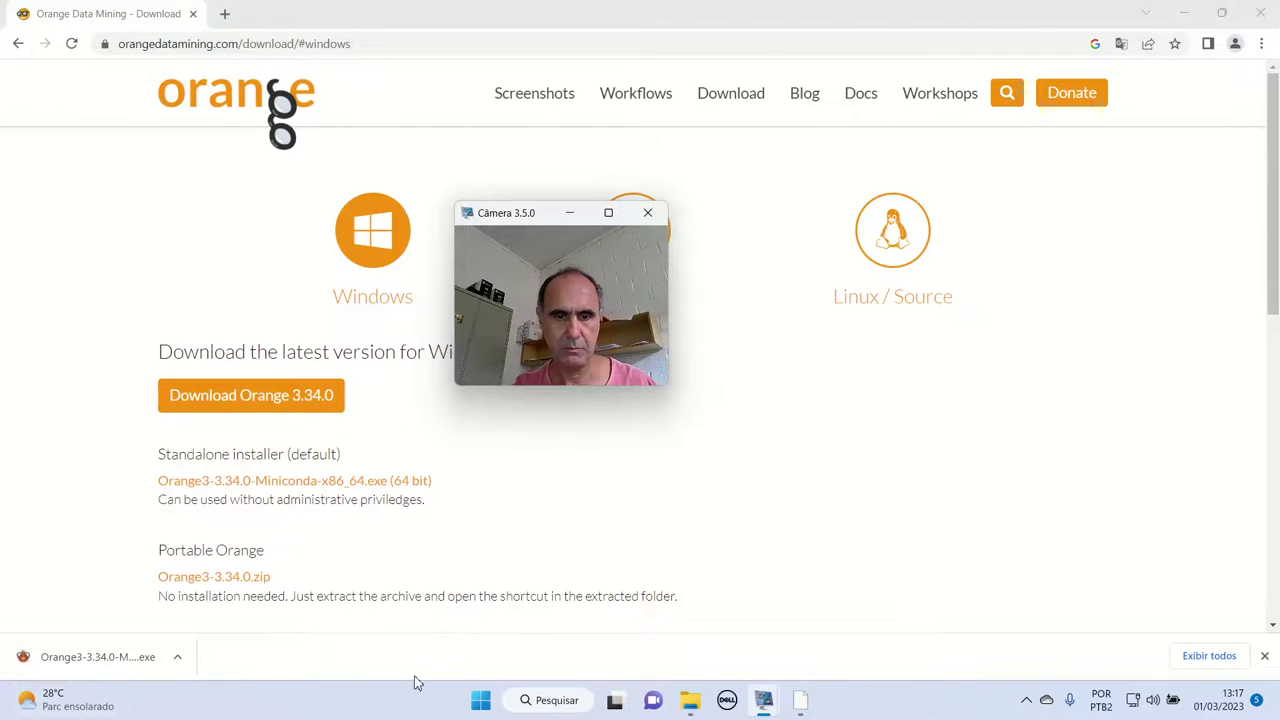
left_click(481, 701)
type("o")
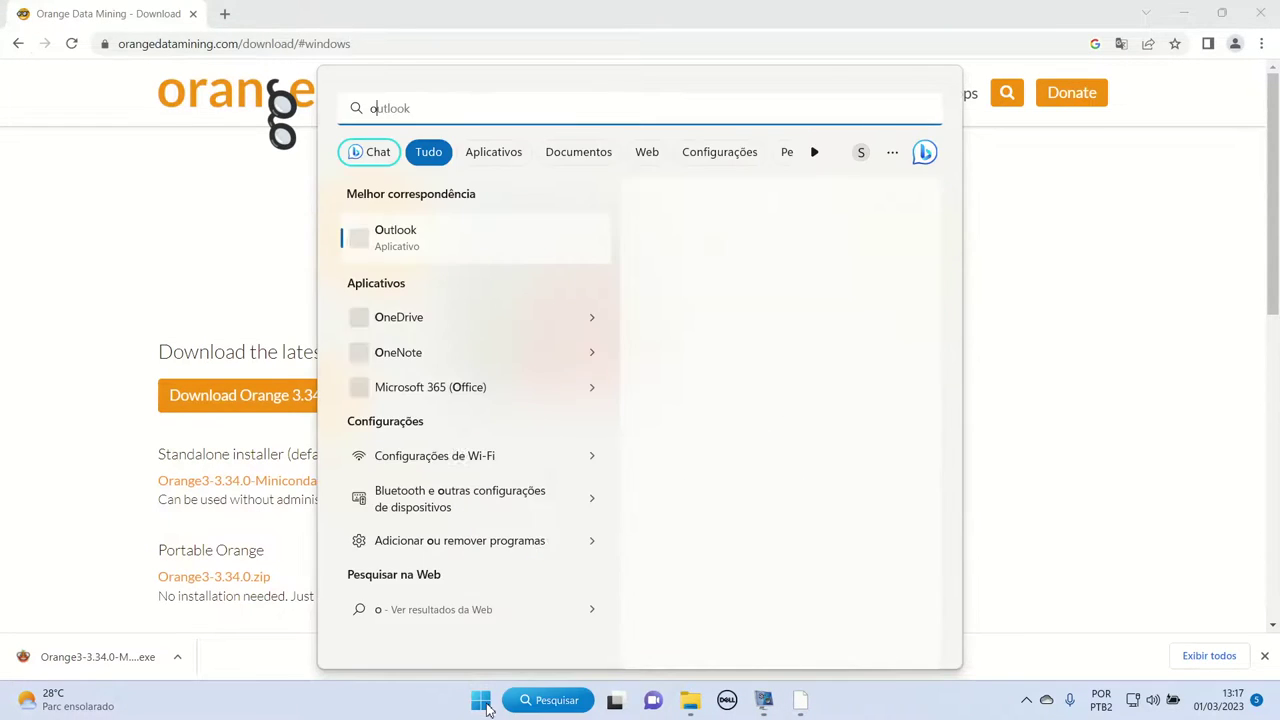
type("ran")
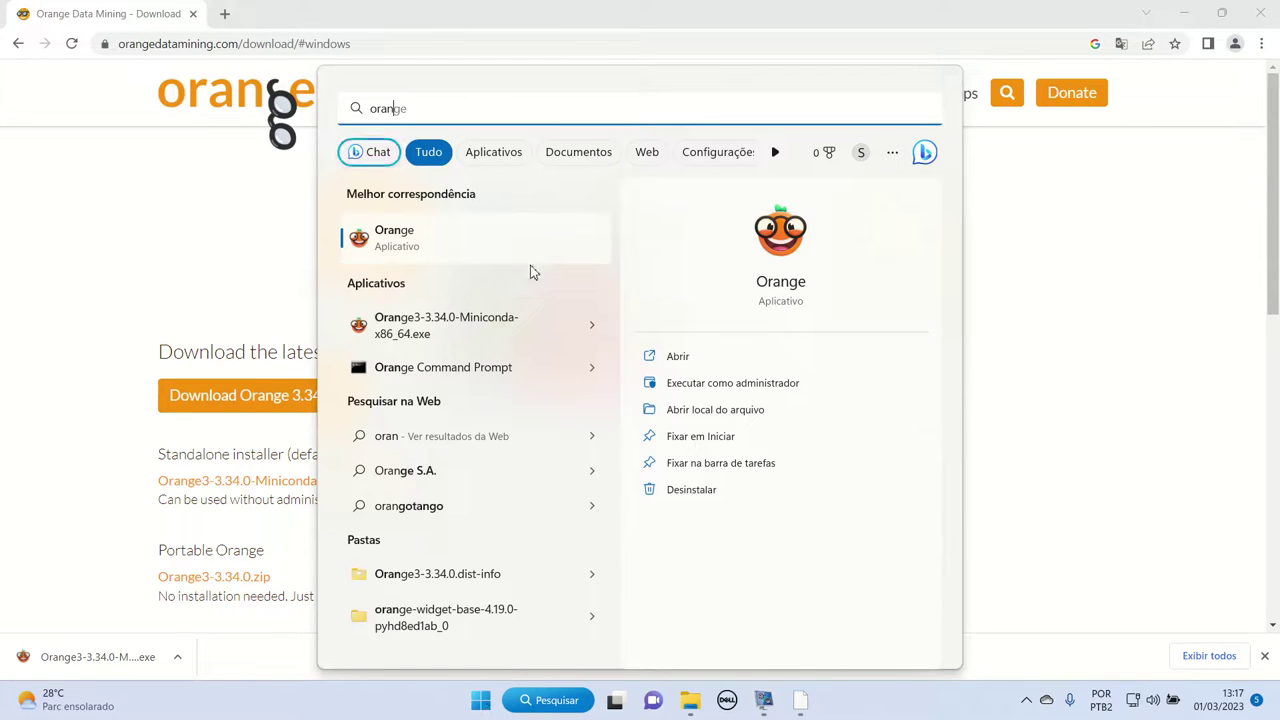
left_click(507, 254)
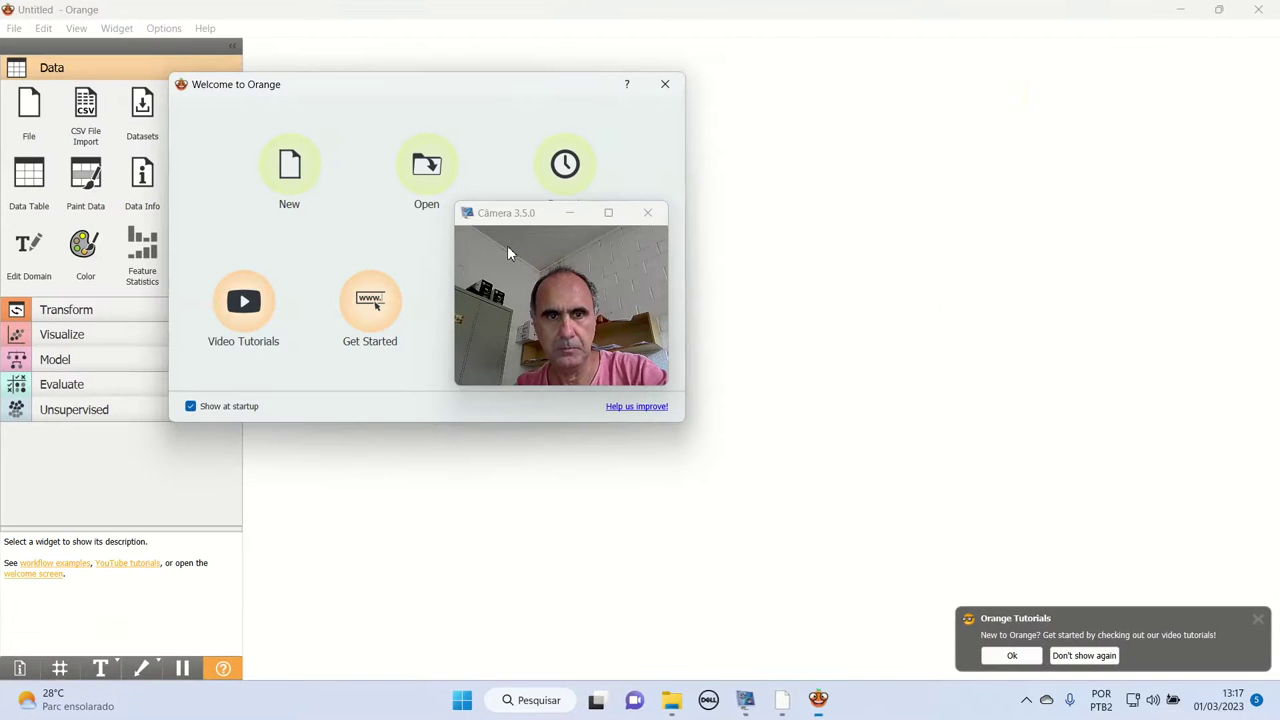
left_click(665, 85)
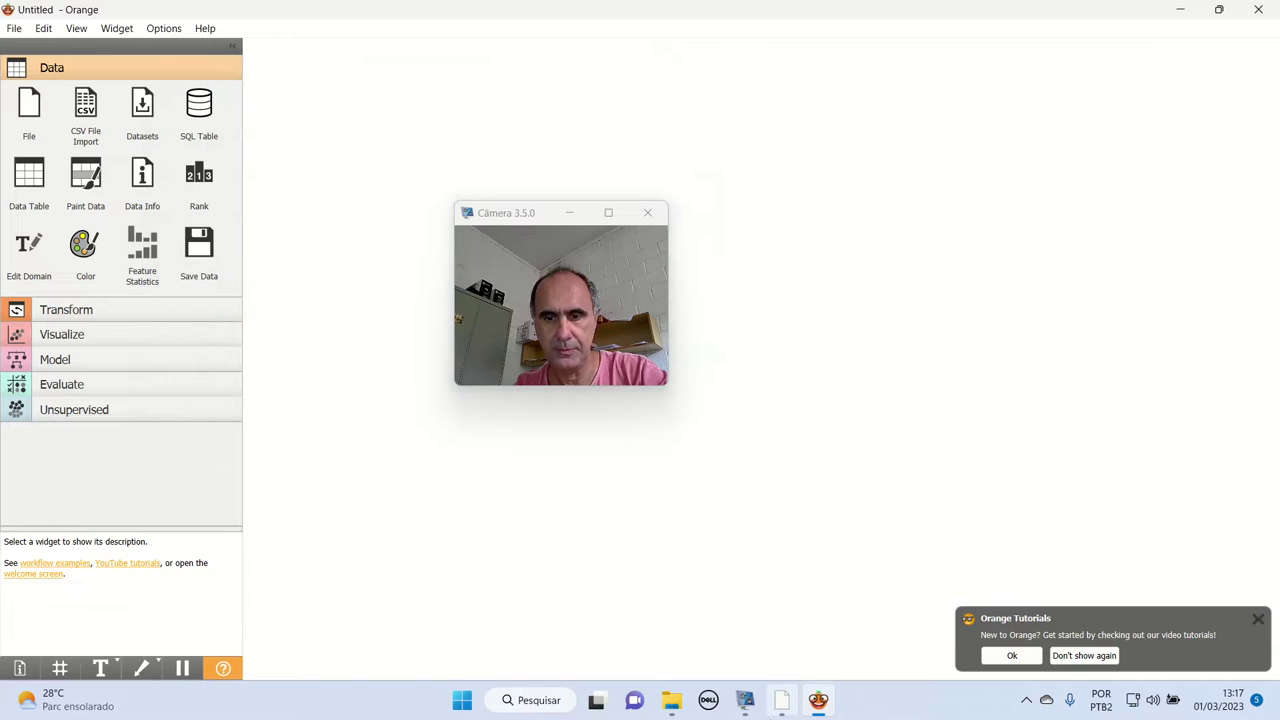
mouse_move(744, 705)
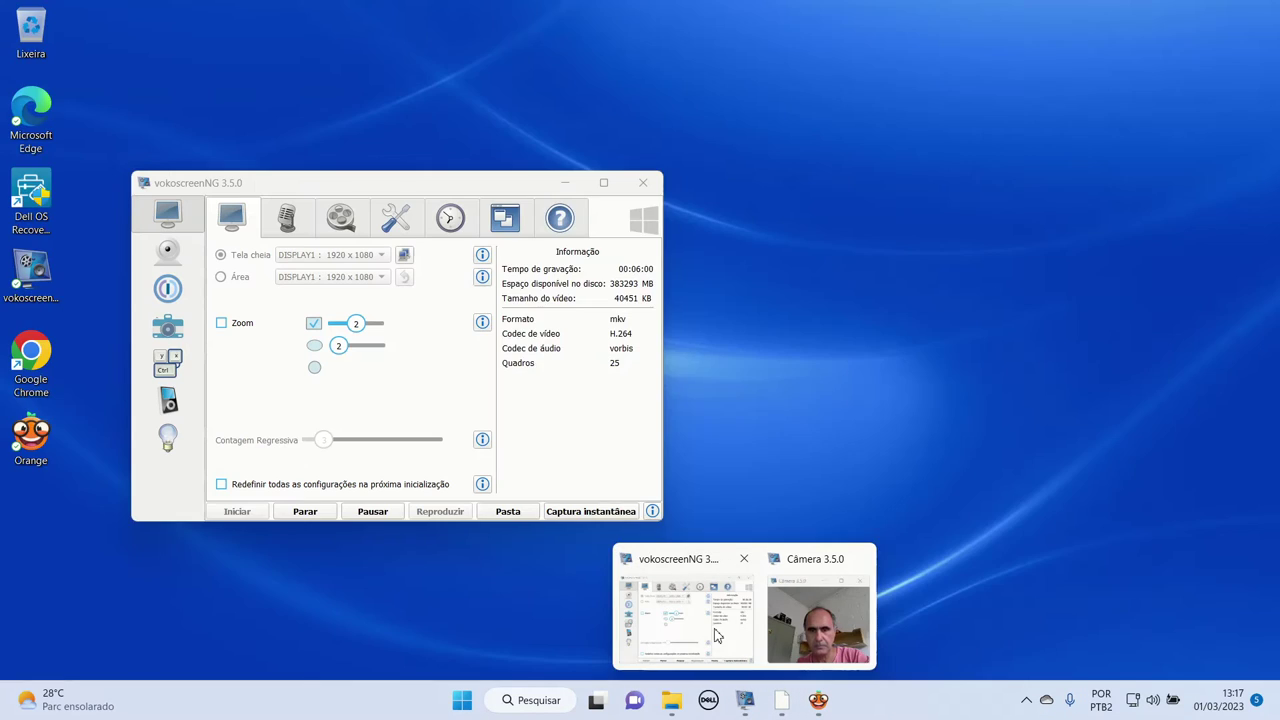
left_click(716, 635)
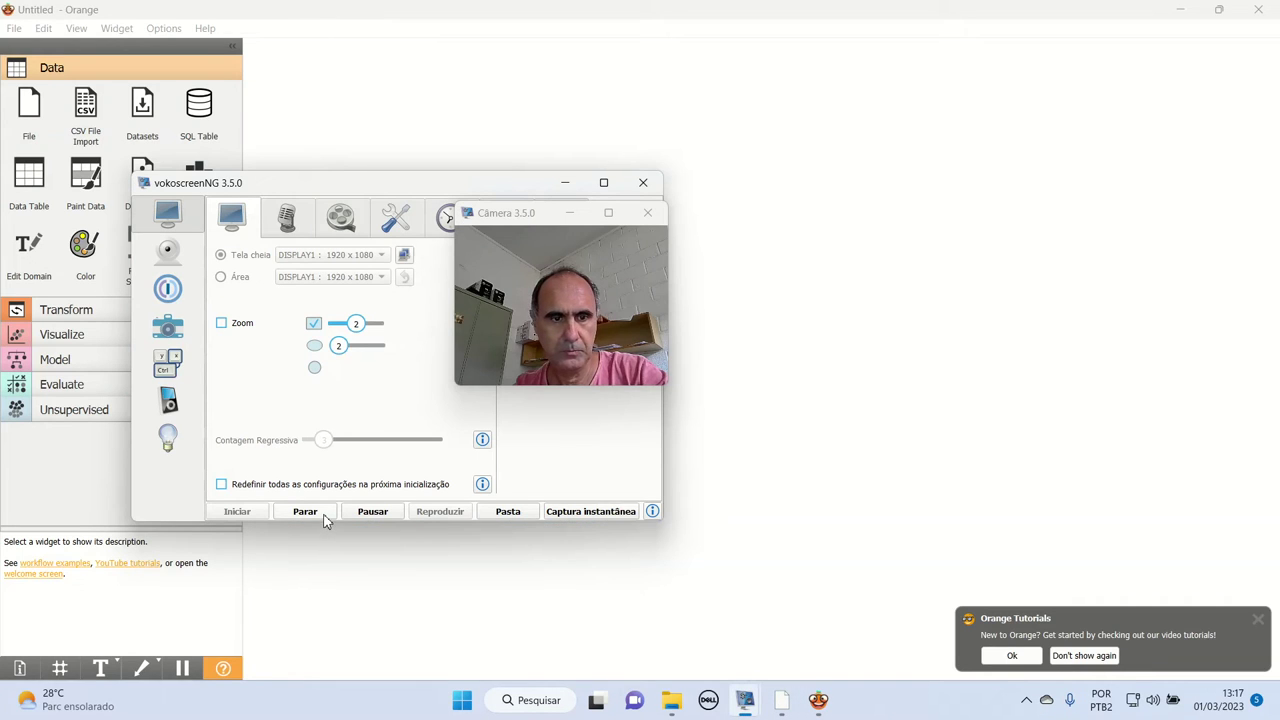